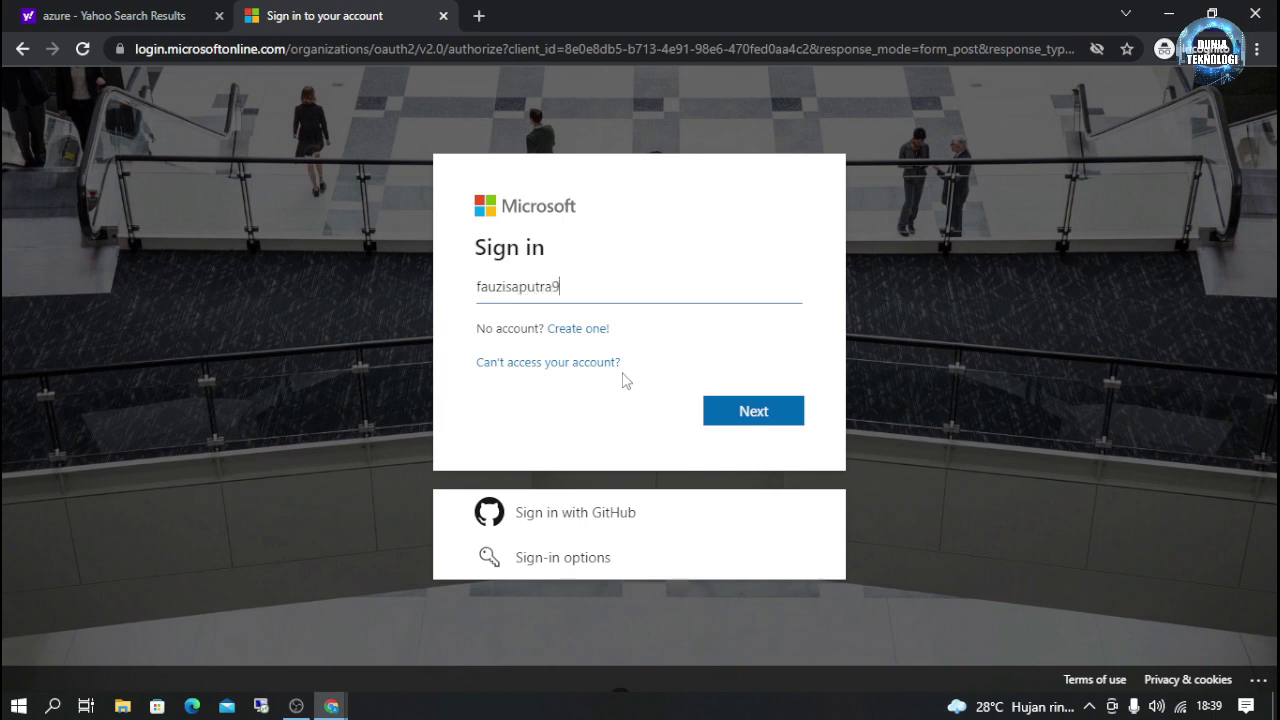
# Step: Sign in with the Outlook account e-mail and its password, choosing to stay signed in
pyautogui.press('Return')
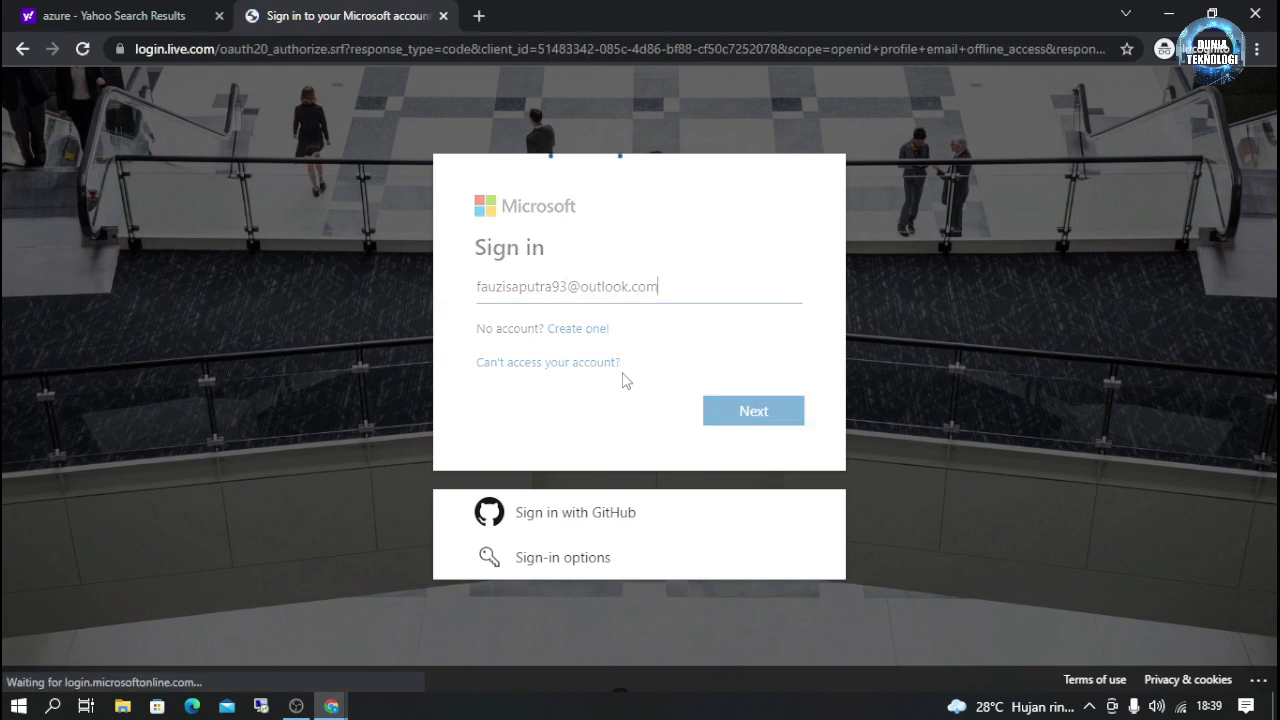
pyautogui.write('•••••')
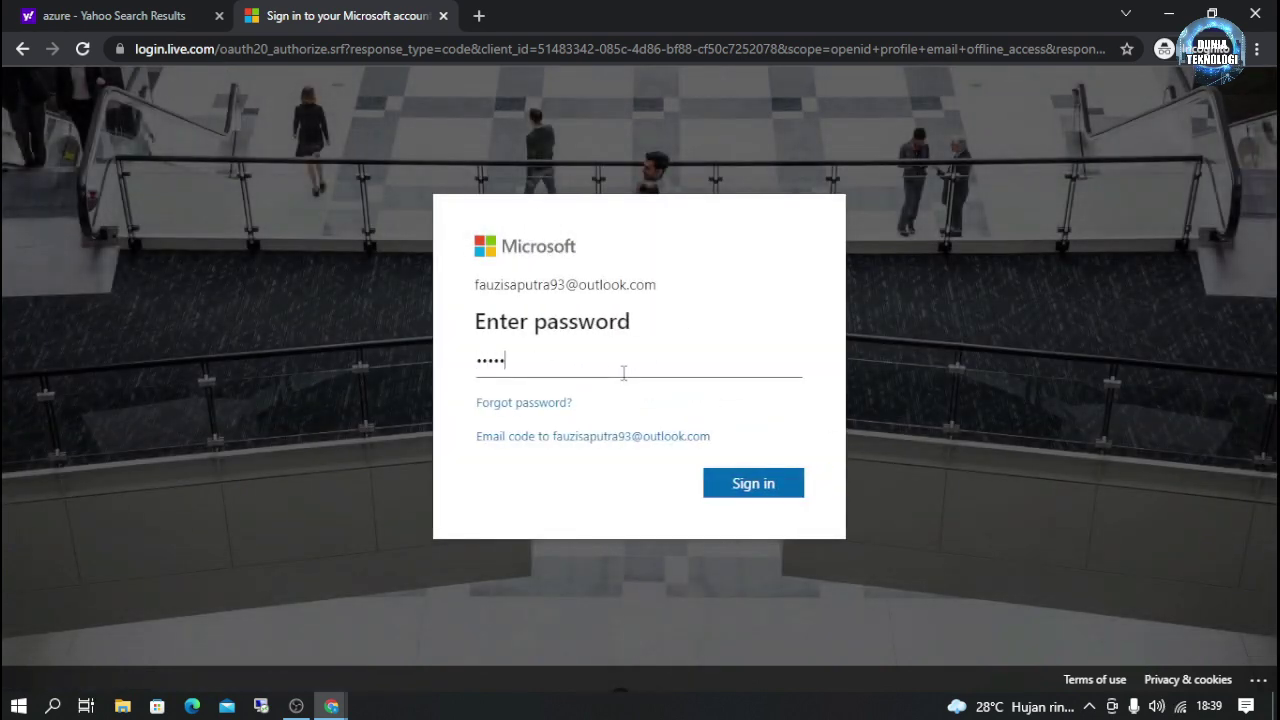
pyautogui.write('•••')
pyautogui.press('Return')
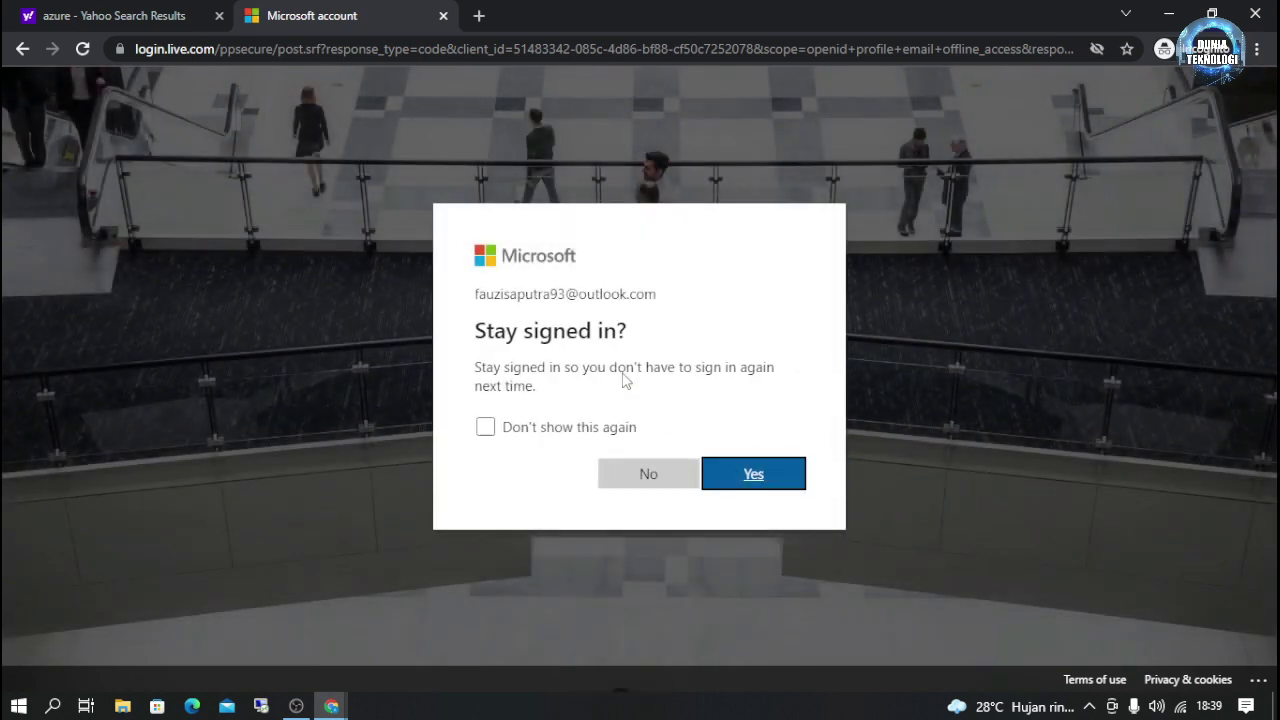
pyautogui.press('Return')
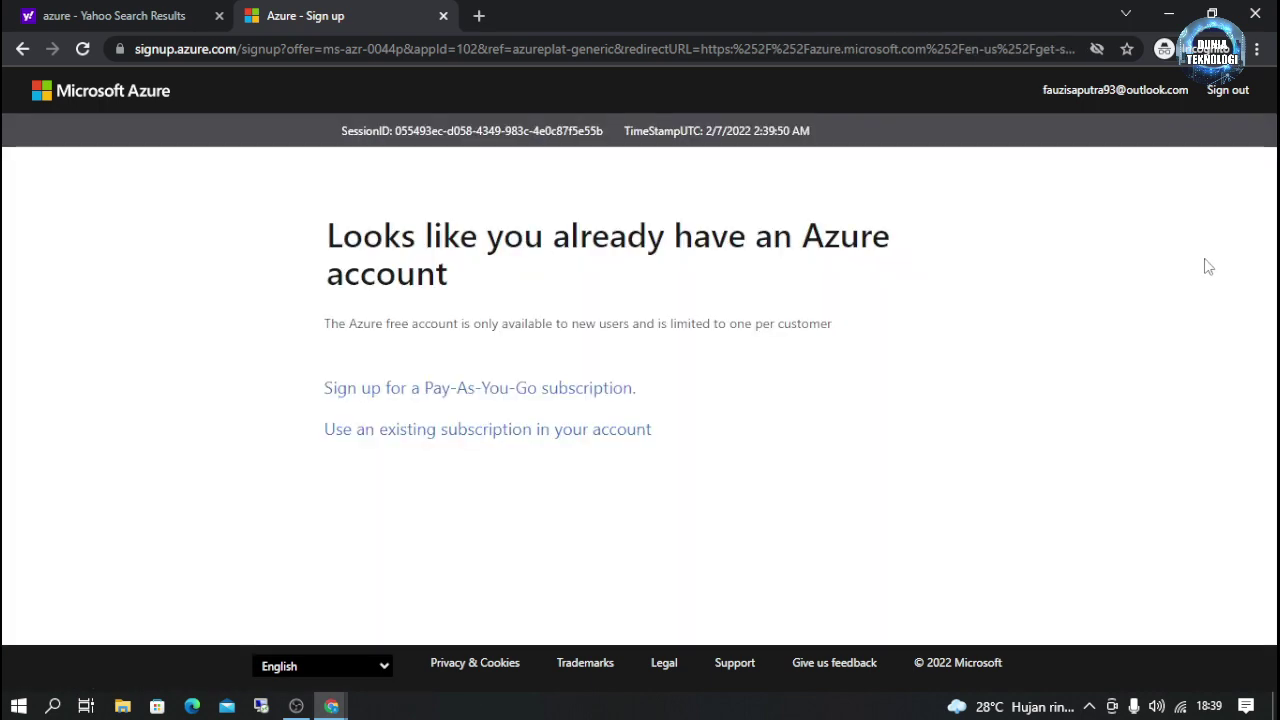
# Step: Use the existing subscription, dismiss the Advisor popup, and start a new VM from Virtual machines
pyautogui.click(380, 441)
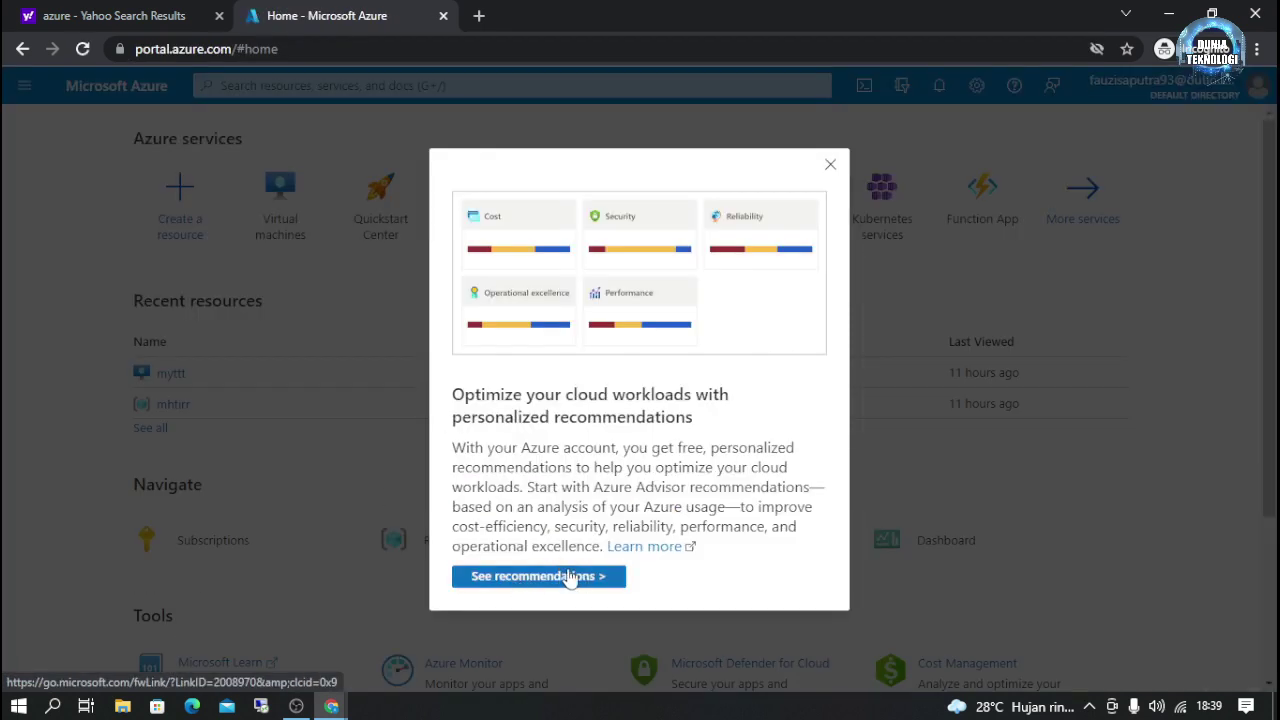
pyautogui.click(830, 164)
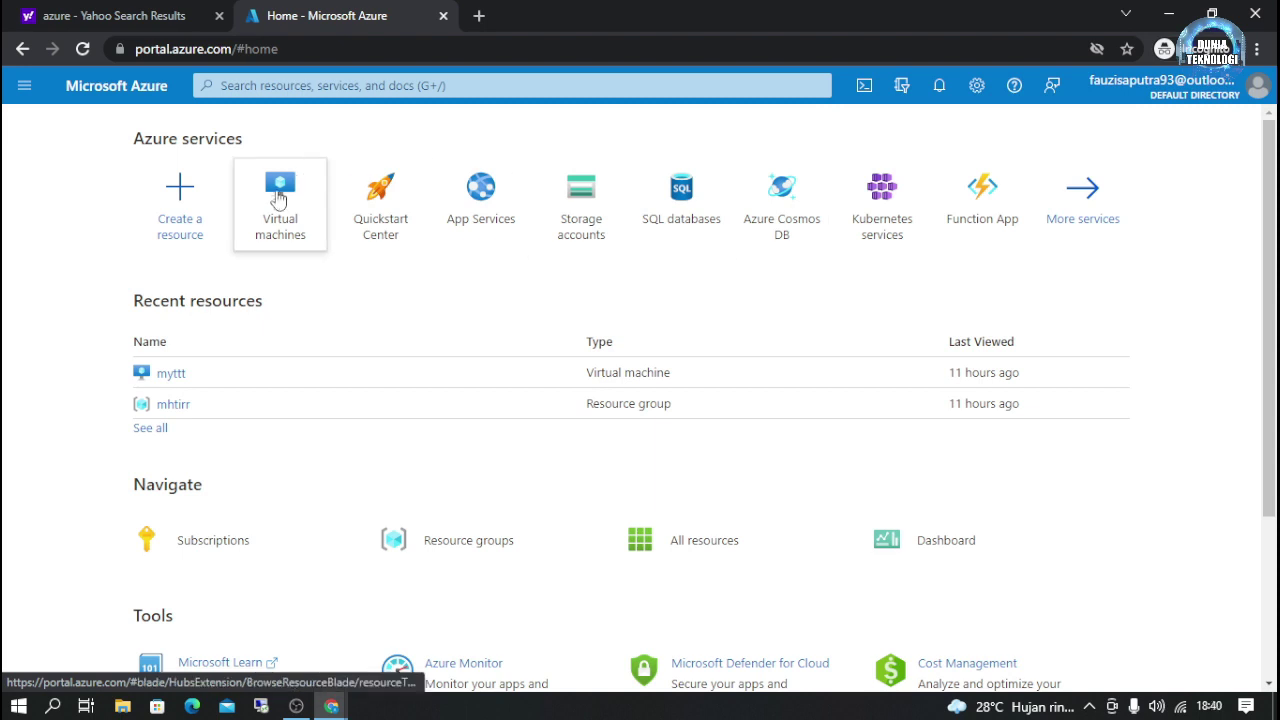
pyautogui.click(280, 201)
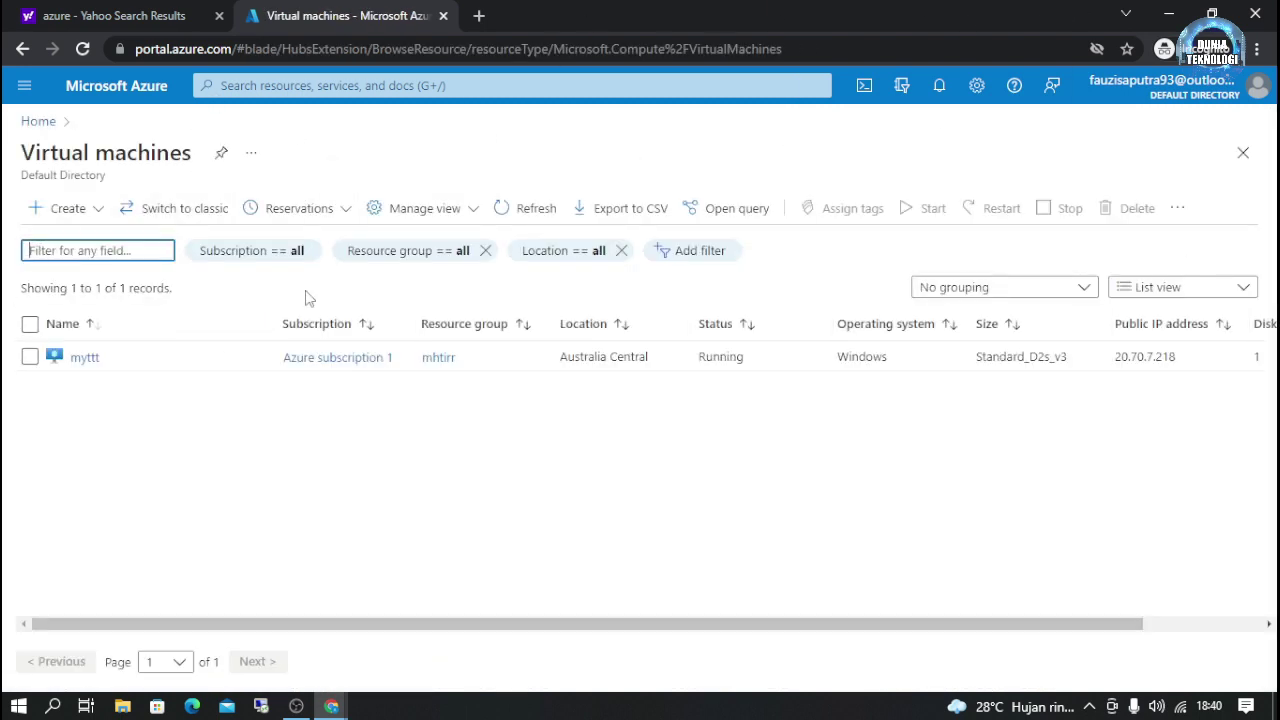
pyautogui.click(64, 210)
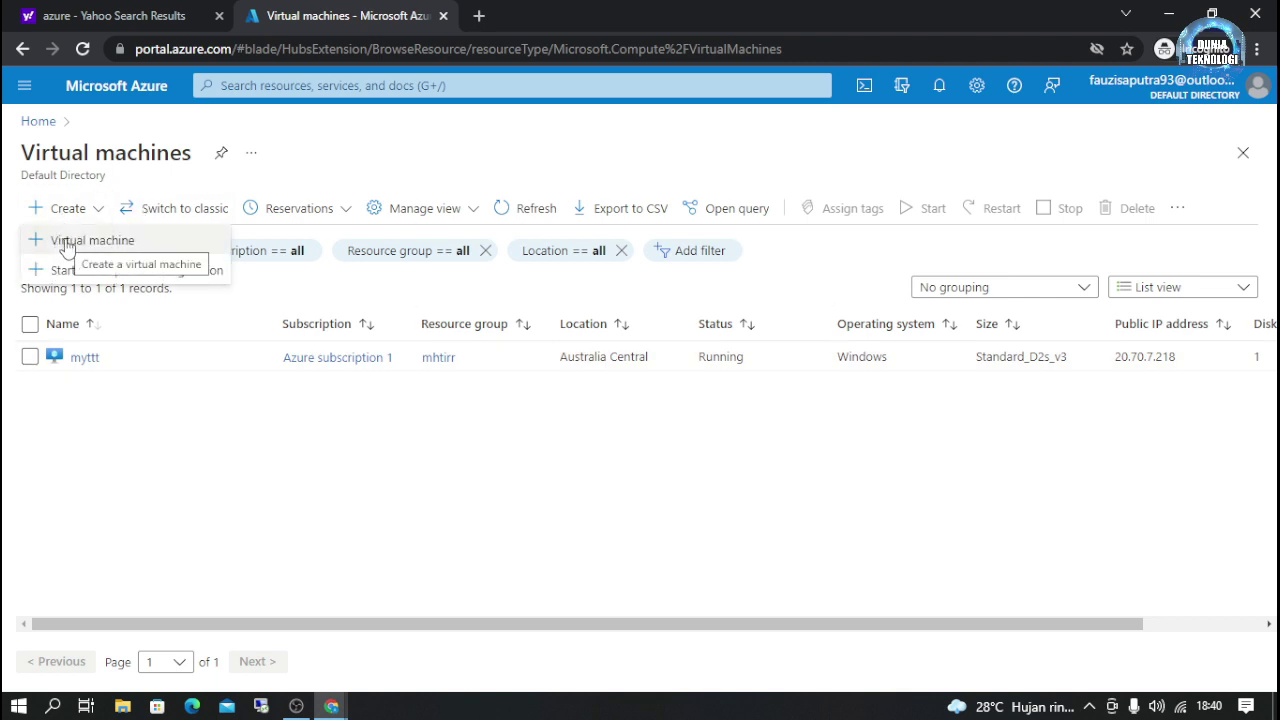
pyautogui.click(66, 246)
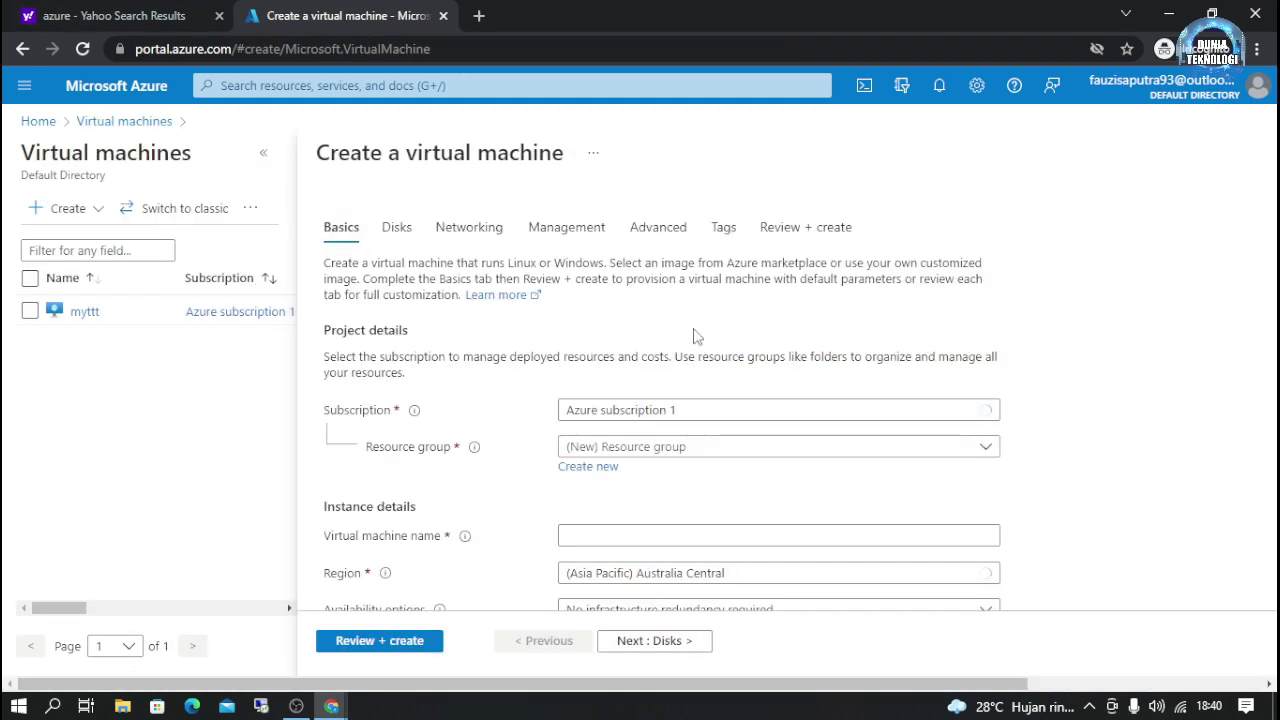
# Step: Choose mhtirr as the resource group for the new VM
pyautogui.click(636, 457)
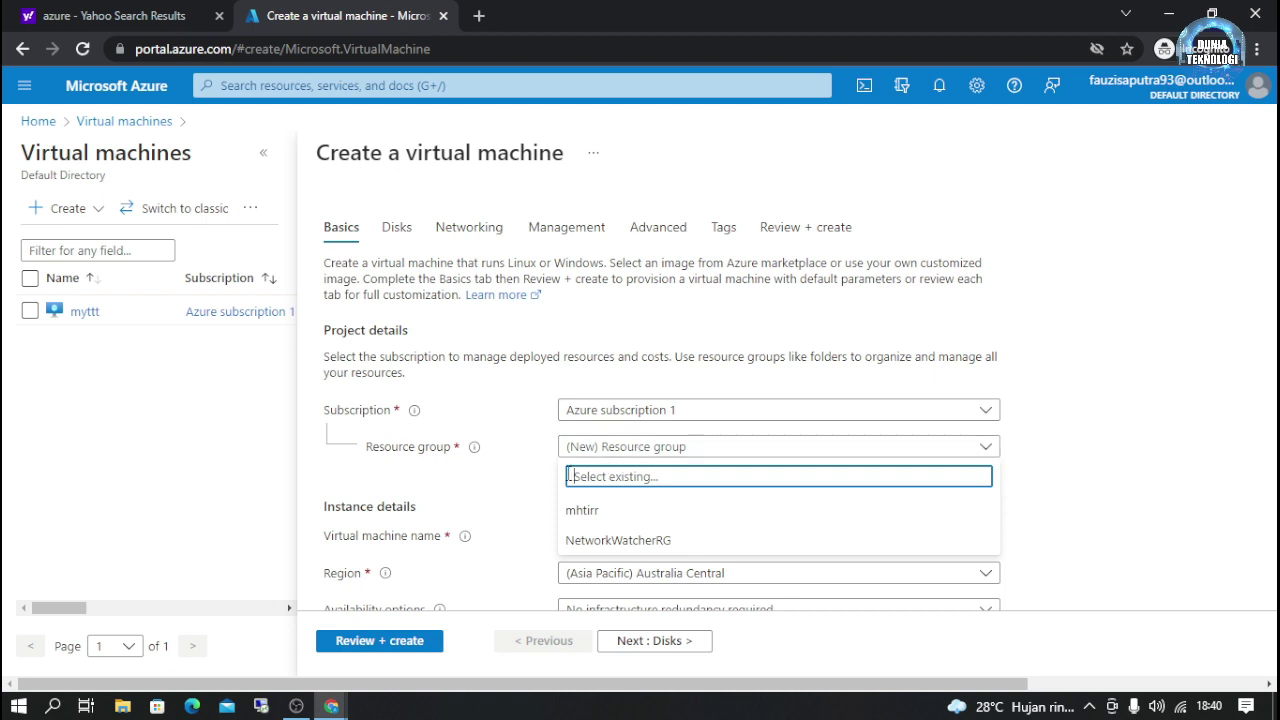
pyautogui.click(556, 481)
pyautogui.click(580, 448)
pyautogui.click(510, 509)
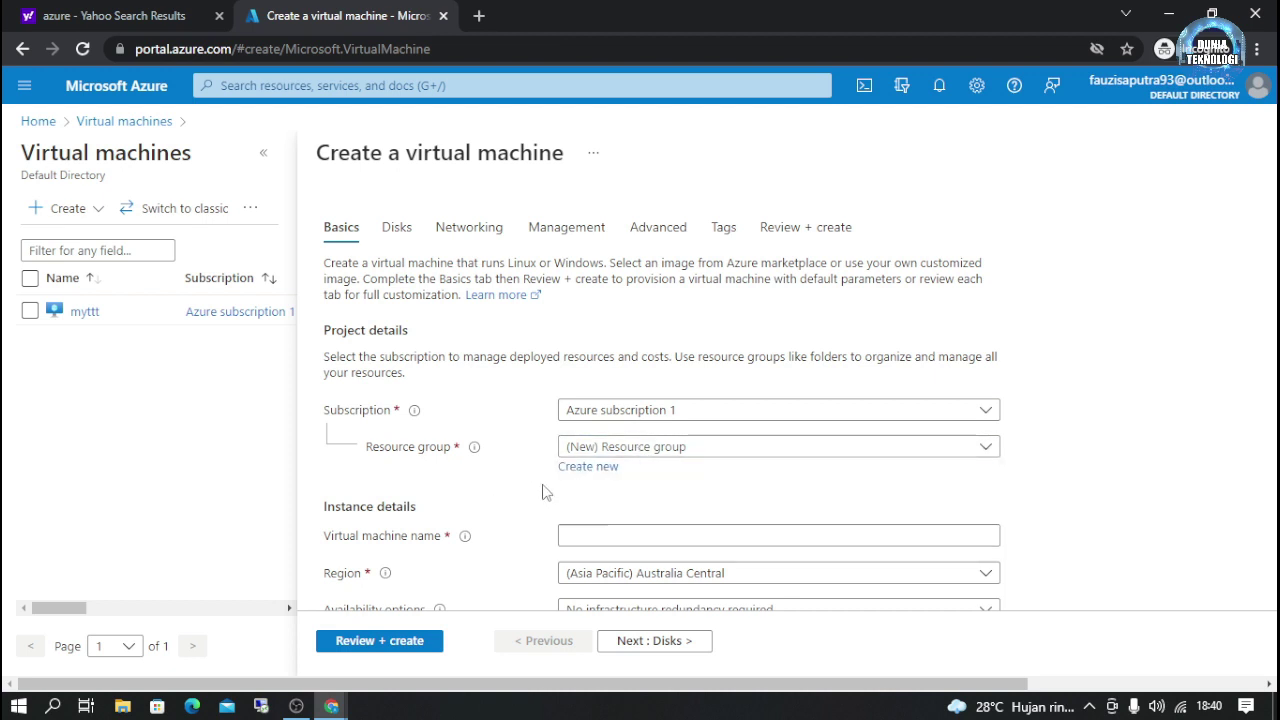
pyautogui.click(608, 449)
pyautogui.click(607, 510)
pyautogui.scroll(-1, 610, 495)
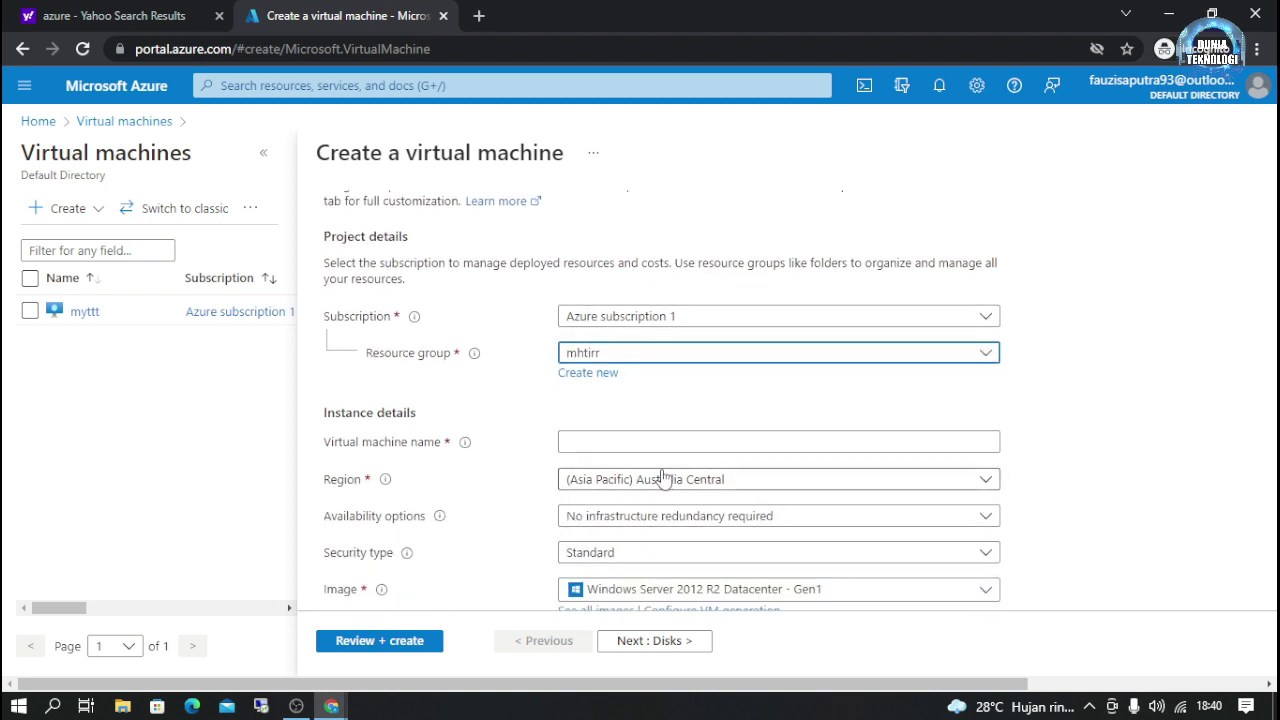
pyautogui.scroll(-1, 663, 477)
# Step: Name the VM mmmmm and place it in the (US) East US region
pyautogui.click(614, 346)
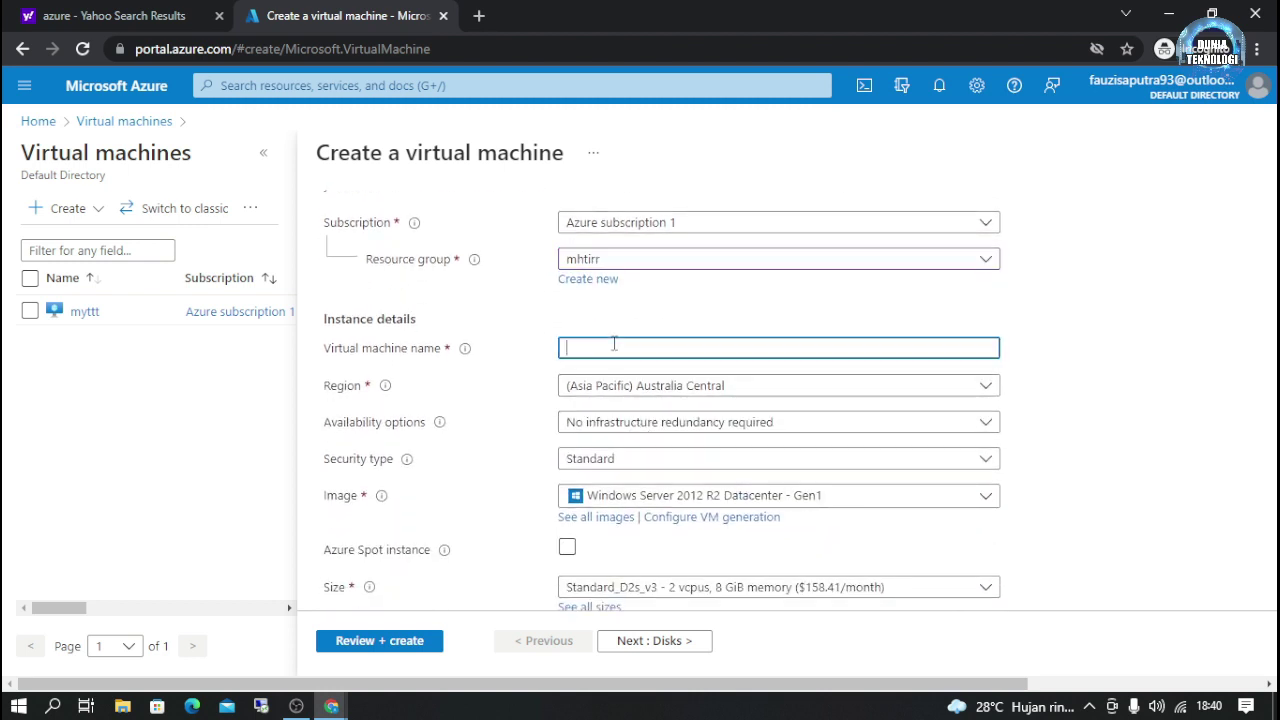
pyautogui.write('mmmmm')
pyautogui.click(594, 387)
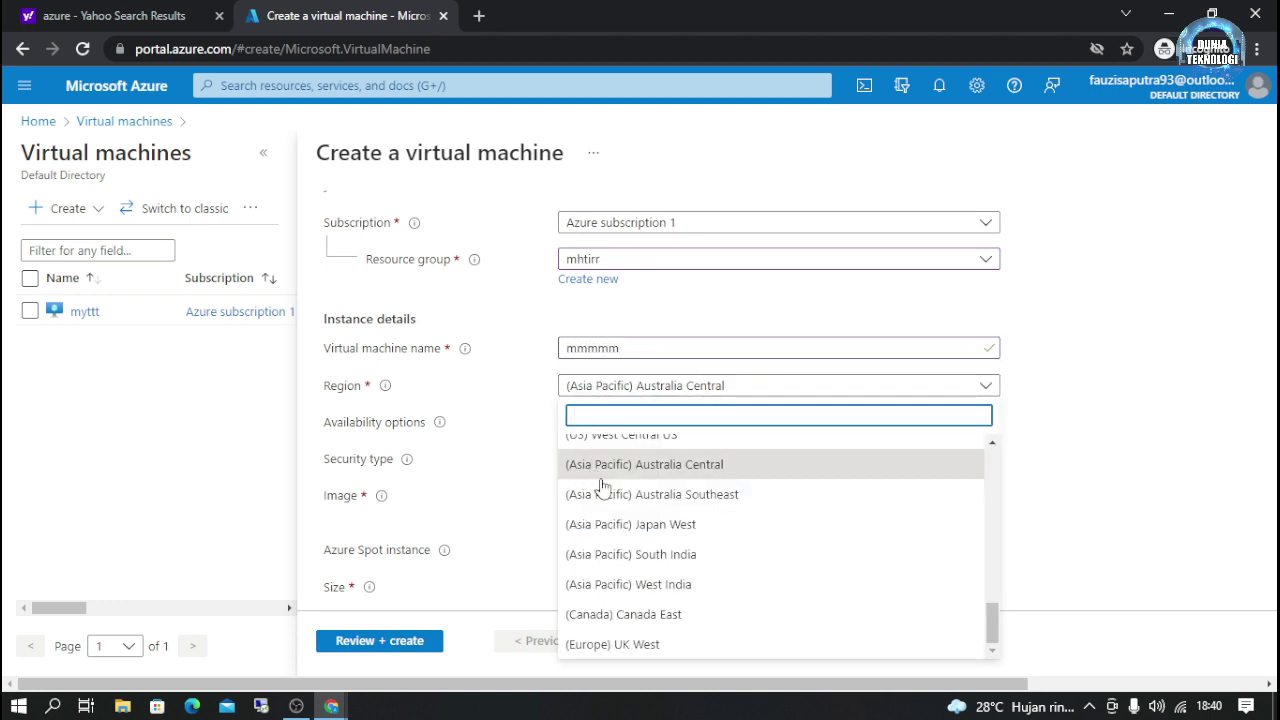
pyautogui.scroll(10, 603, 487)
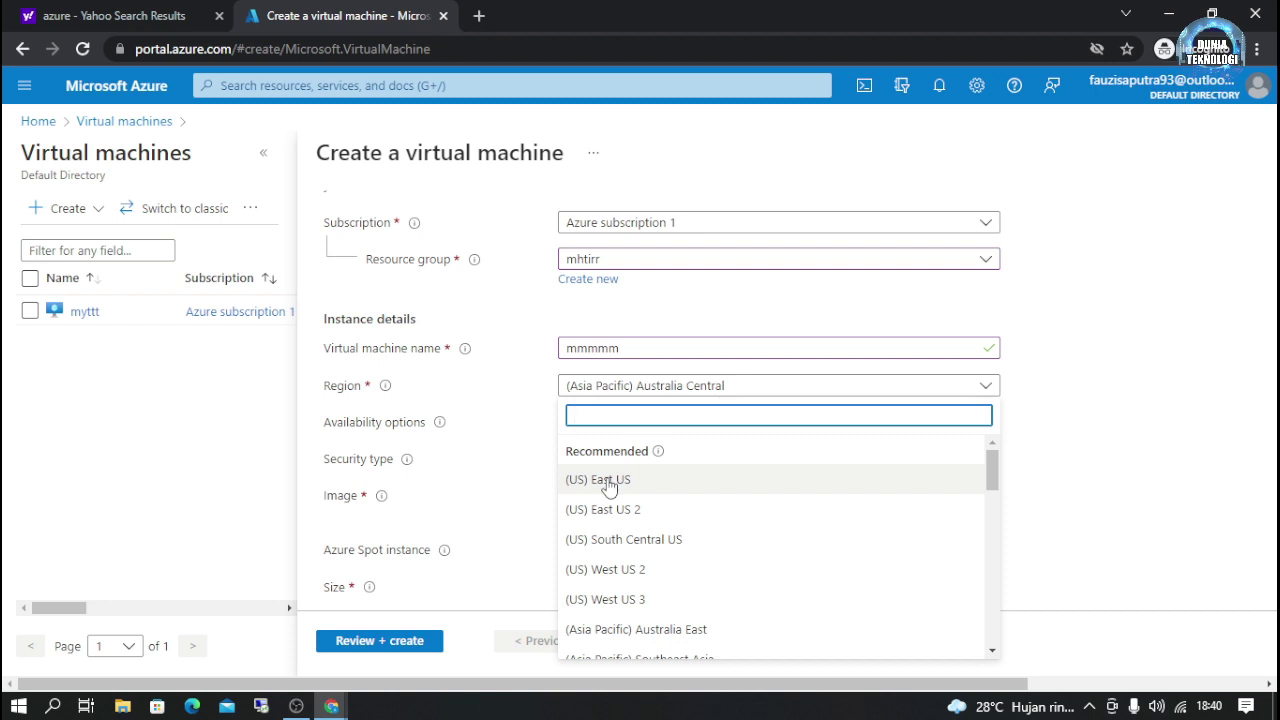
pyautogui.click(608, 484)
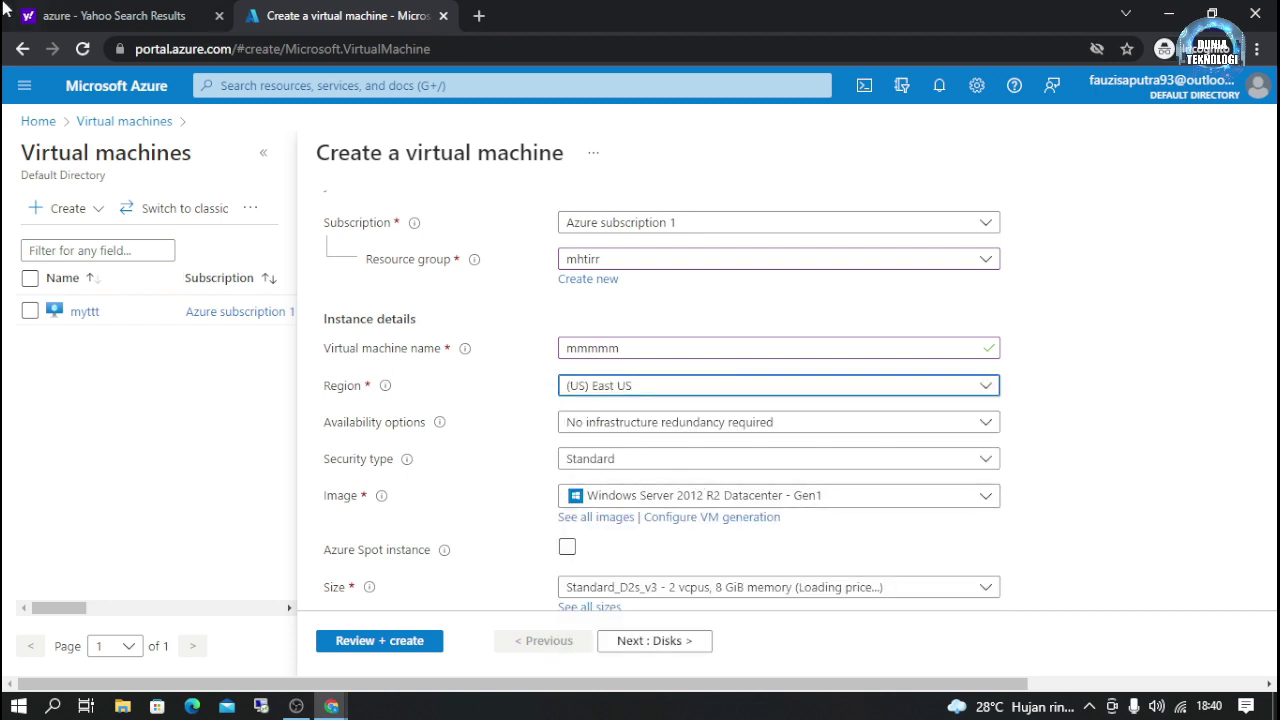
pyautogui.scroll(-1, 718, 480)
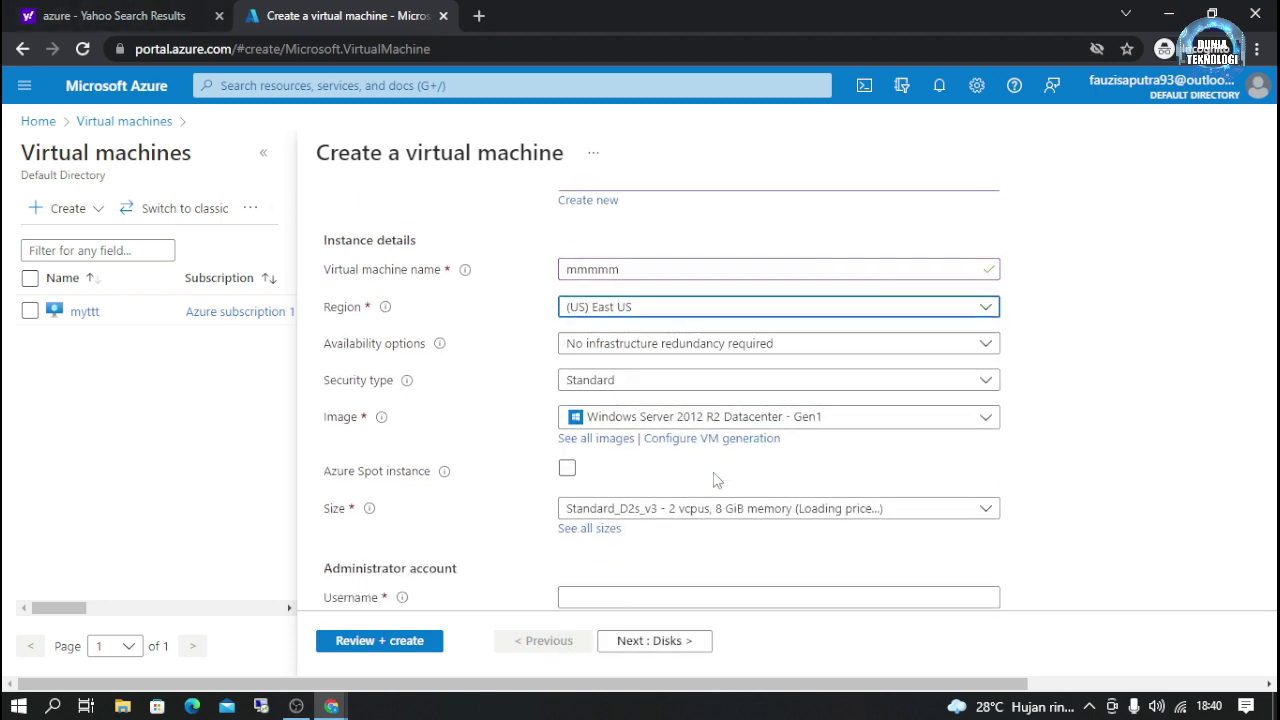
pyautogui.click(643, 493)
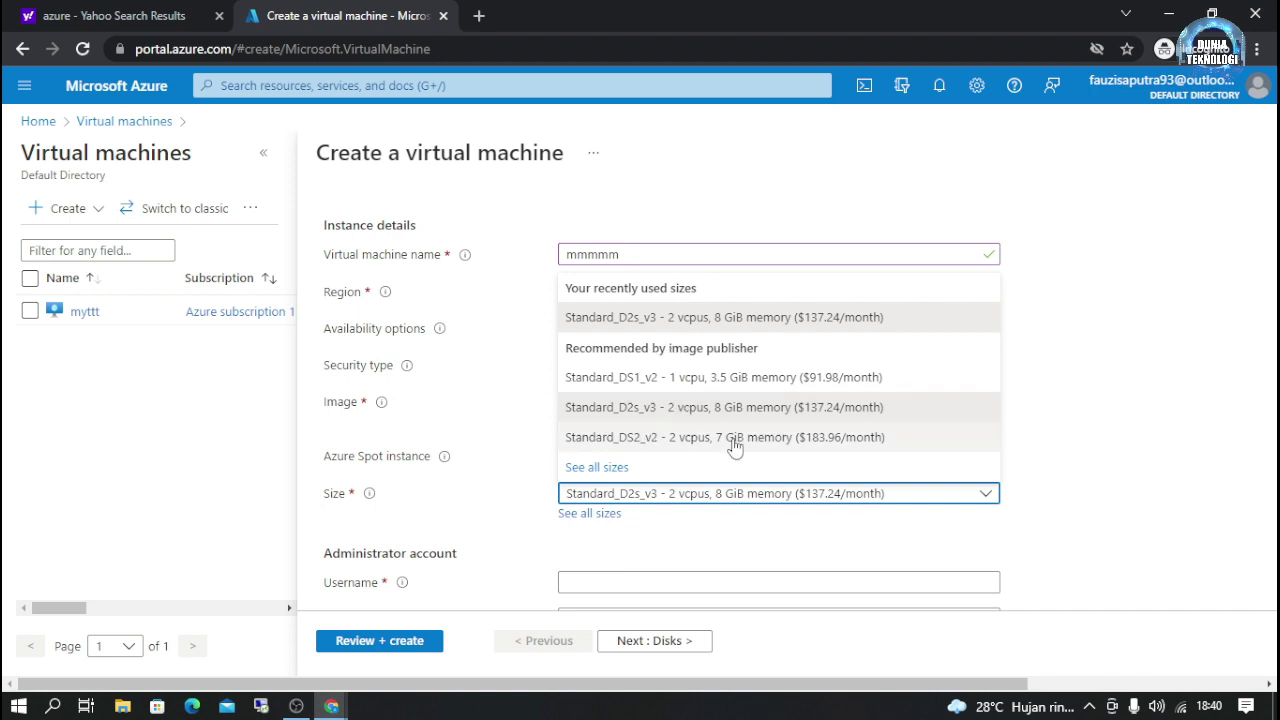
pyautogui.click(594, 528)
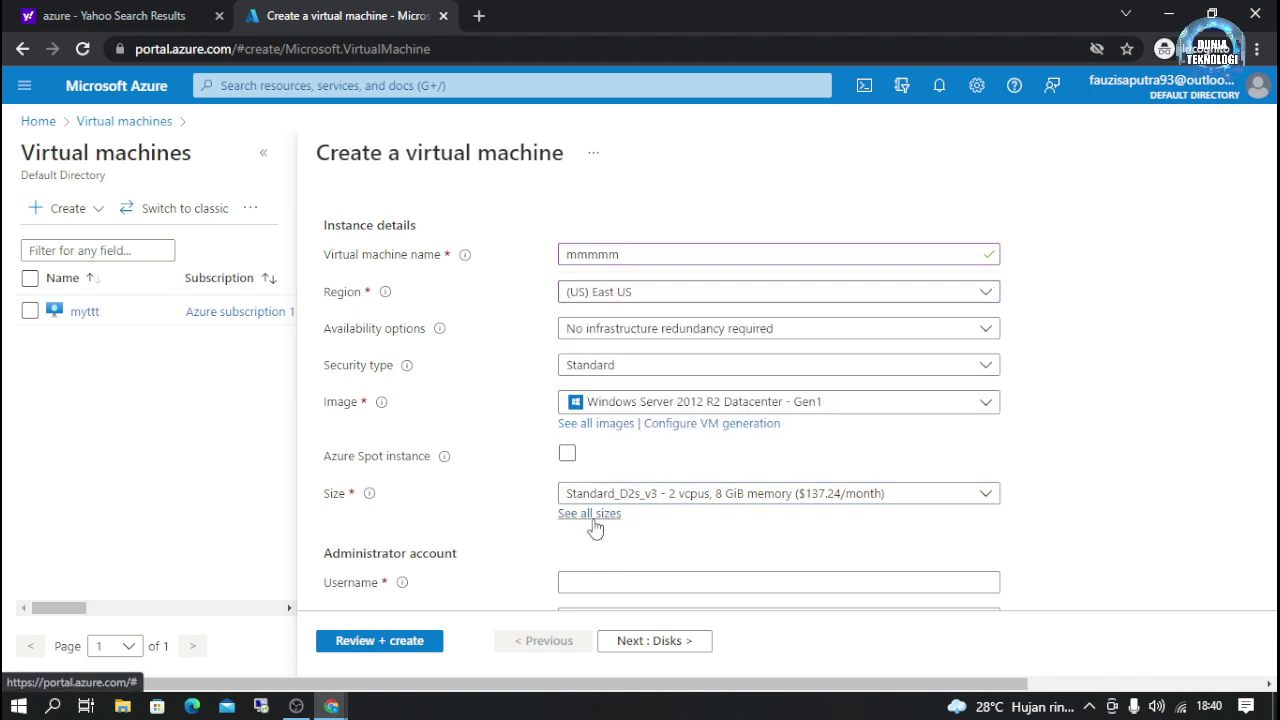
# Step: Search sizes for e4d and select Standard_E4ds_v4 (4 vCPUs, 32 GiB memory)
pyautogui.click(594, 517)
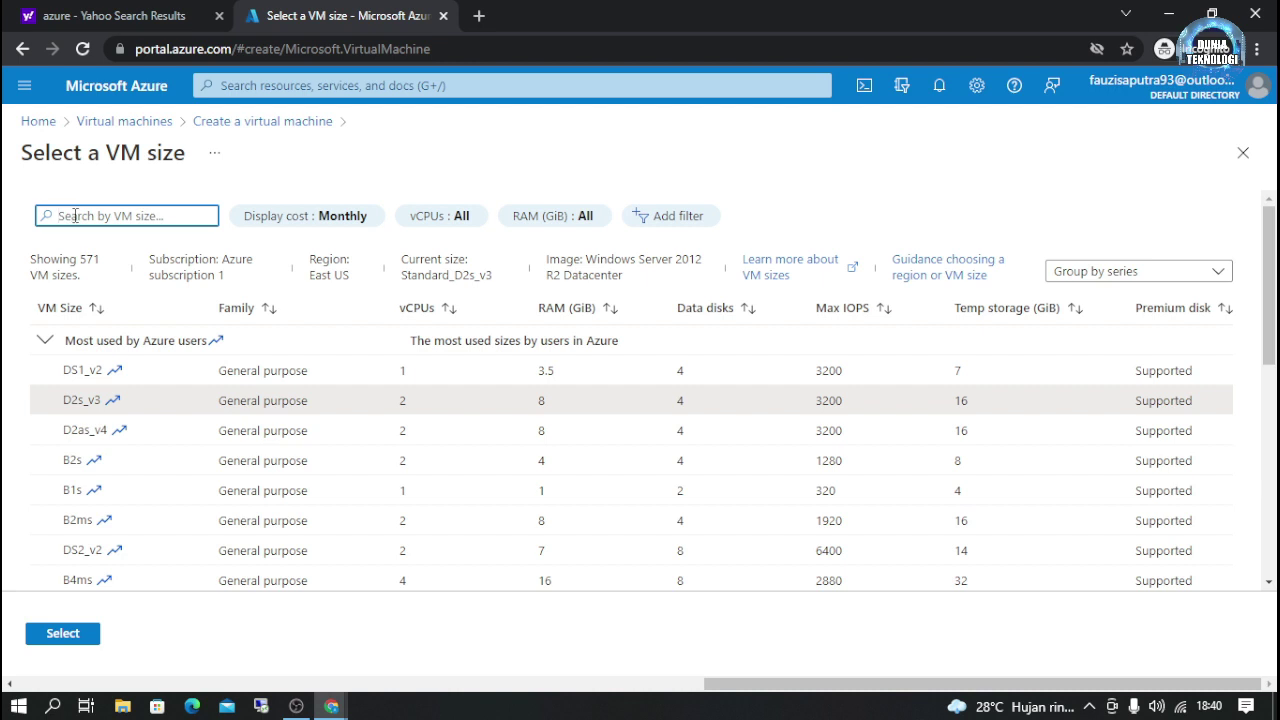
pyautogui.write('e4d')
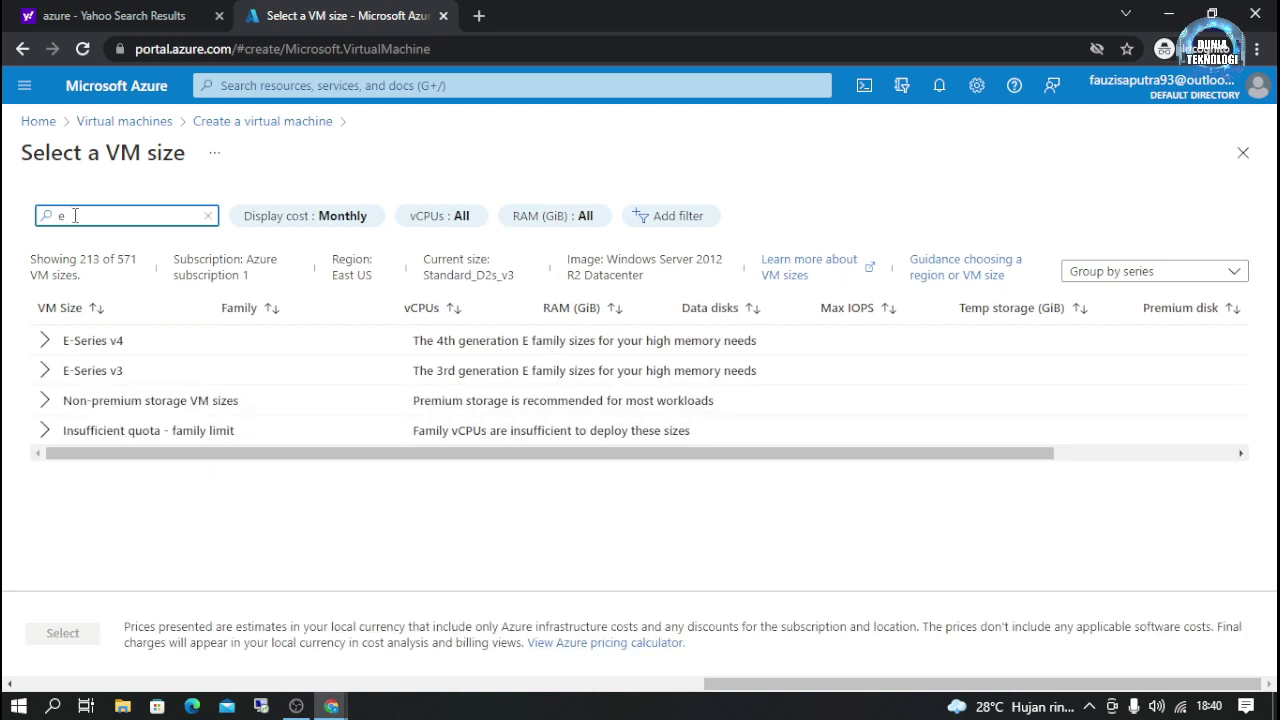
pyautogui.click(44, 340)
pyautogui.click(160, 371)
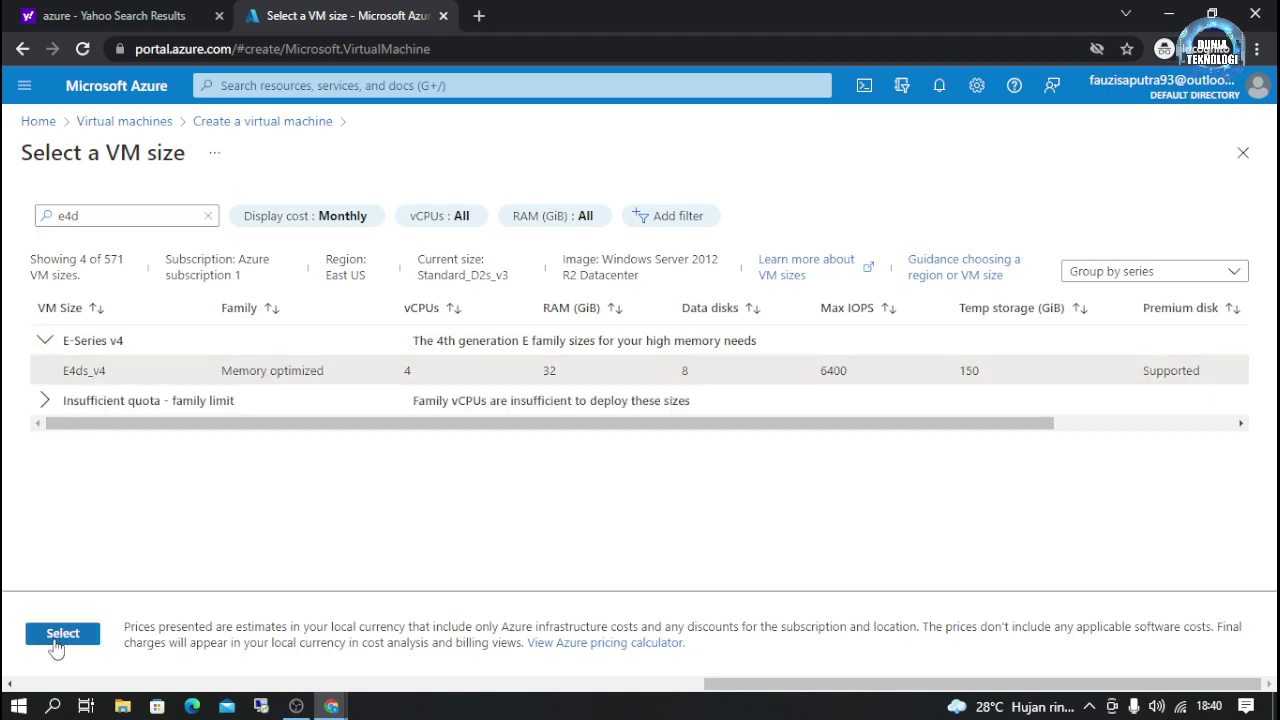
pyautogui.click(57, 642)
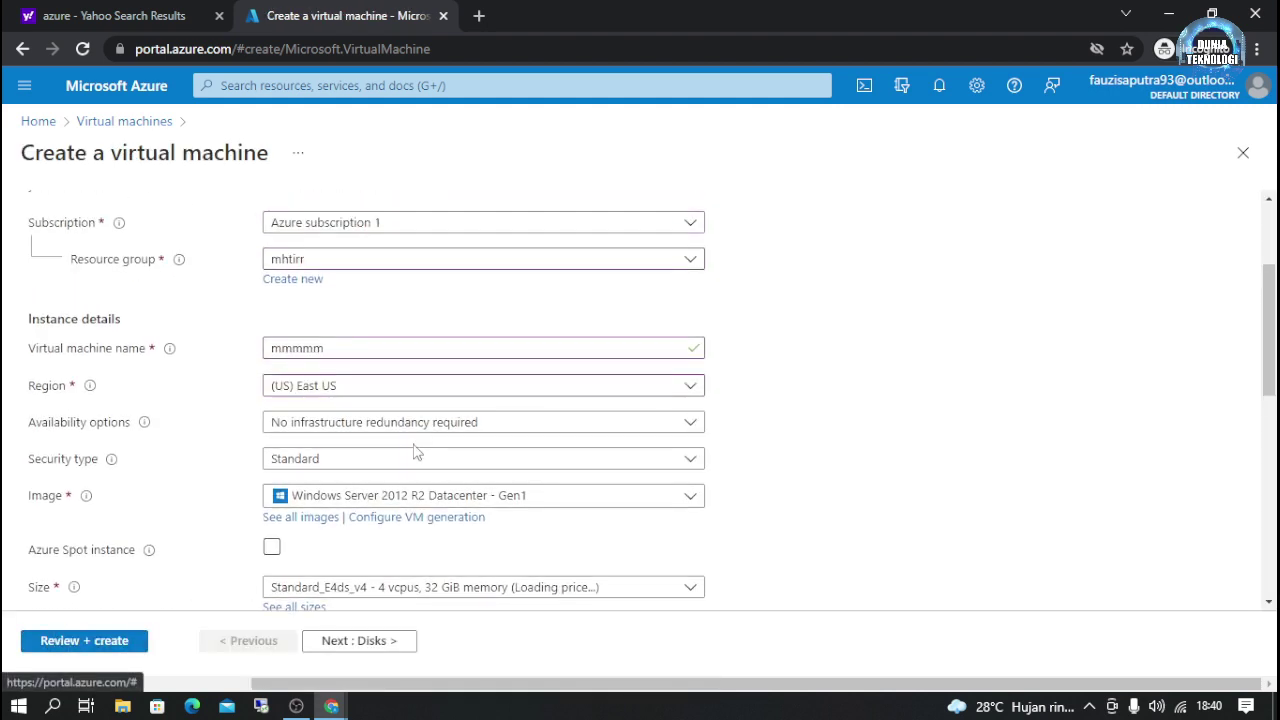
pyautogui.scroll(1, 417, 452)
pyautogui.scroll(-1, 417, 452)
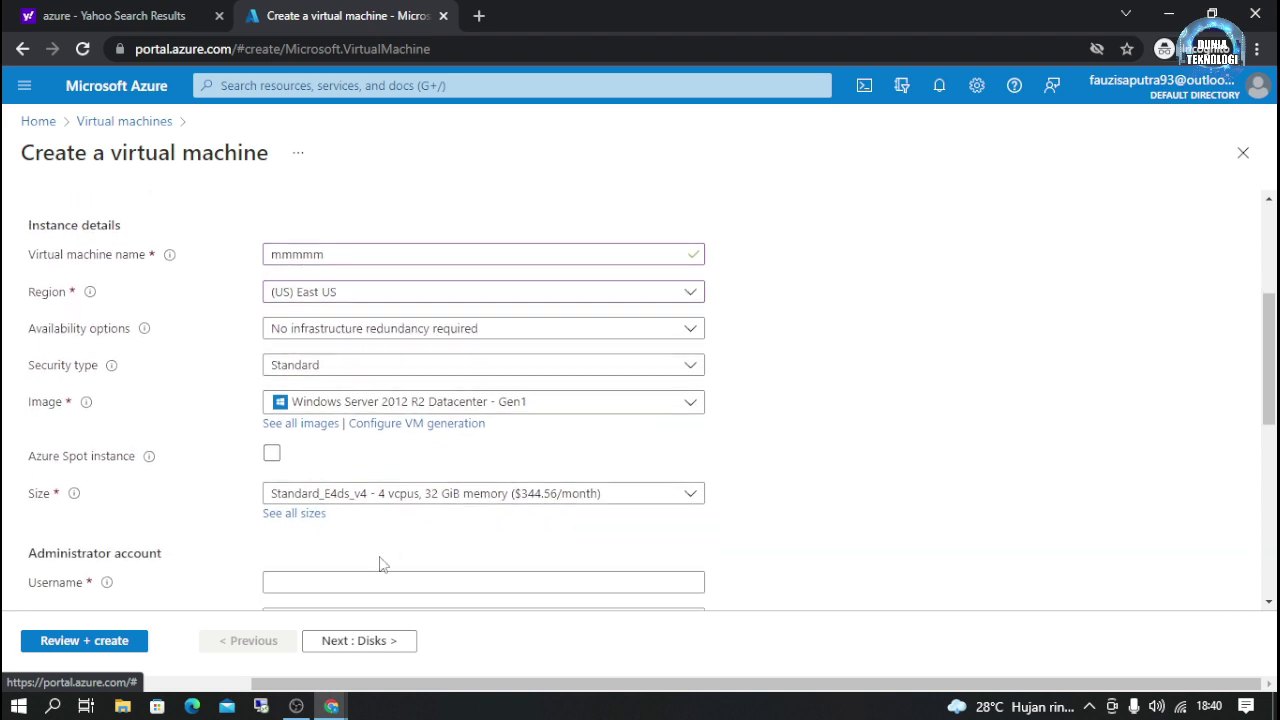
pyautogui.click(300, 576)
# Step: Enter the administrator username, the password and its confirmation
pyautogui.write('Ma')
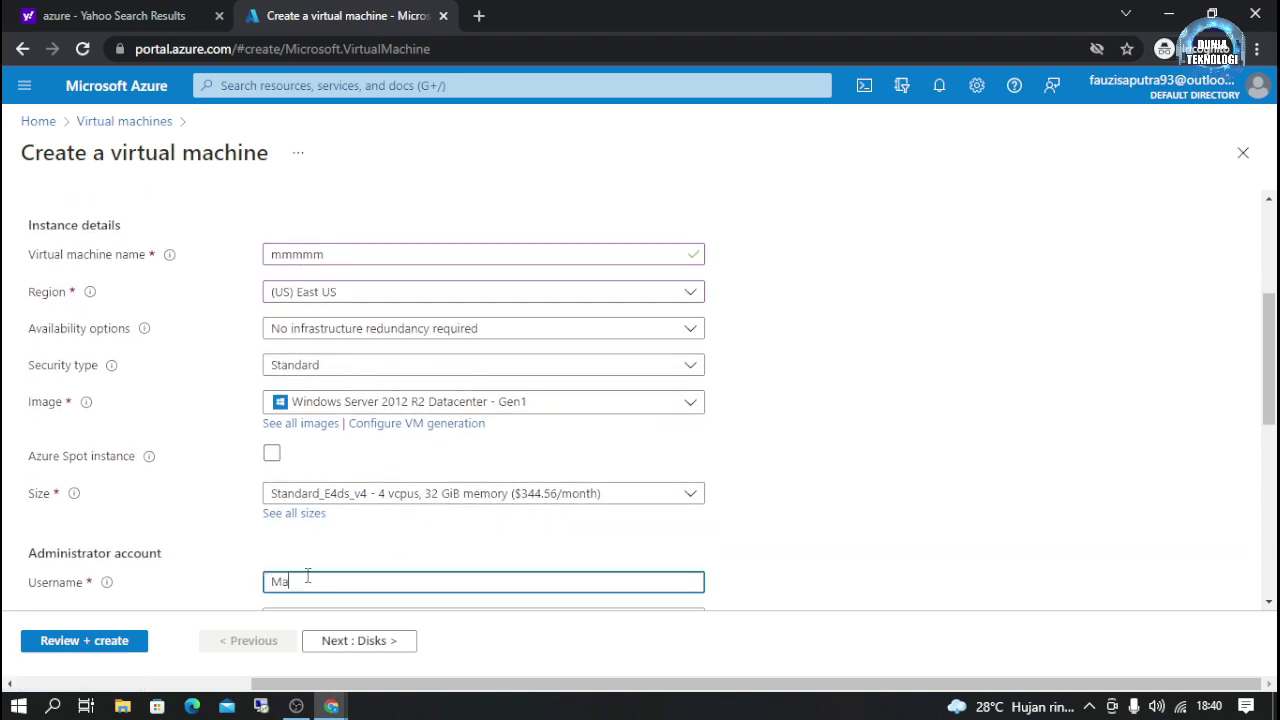
pyautogui.write('hatir')
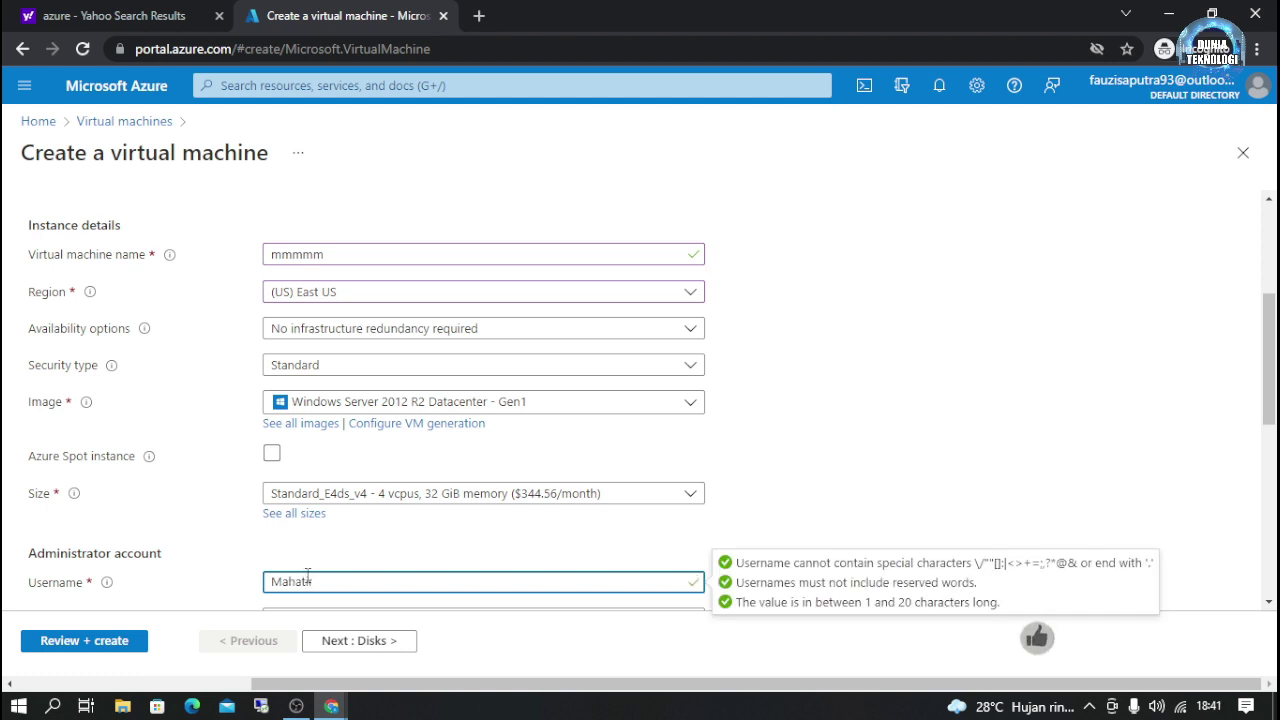
pyautogui.scroll(-2, 280, 520)
pyautogui.click(286, 433)
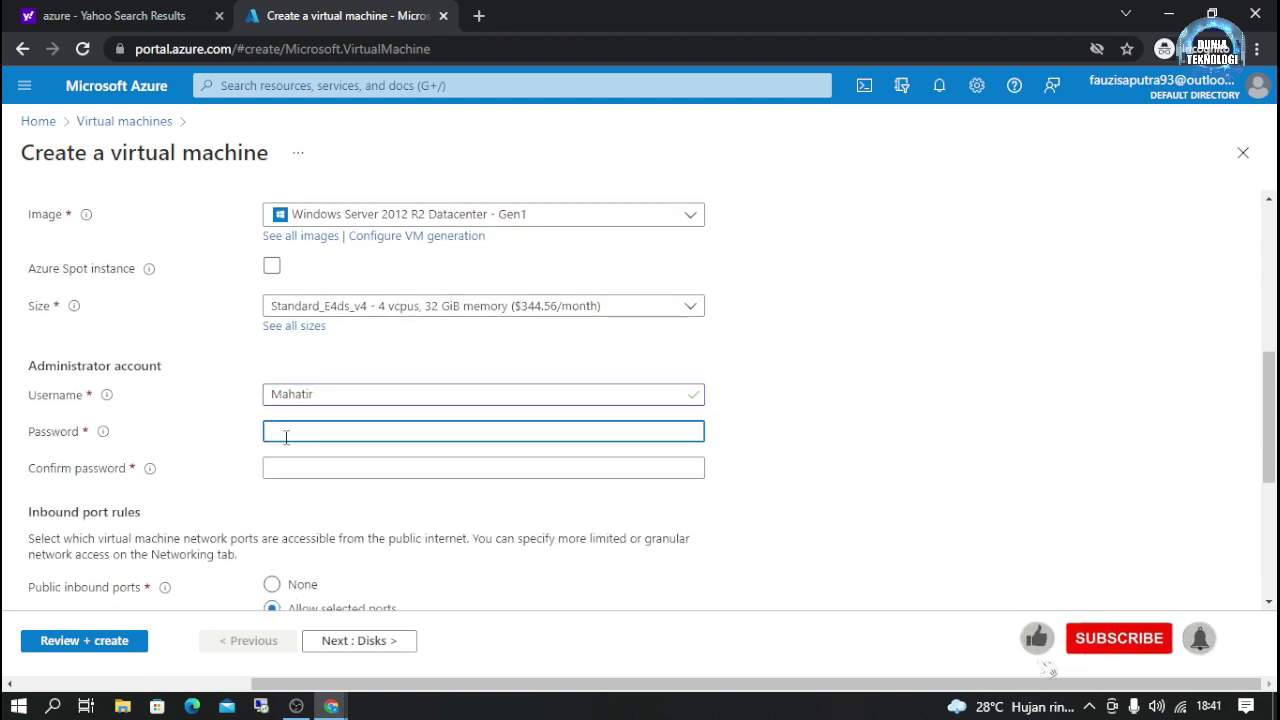
pyautogui.write('**************')
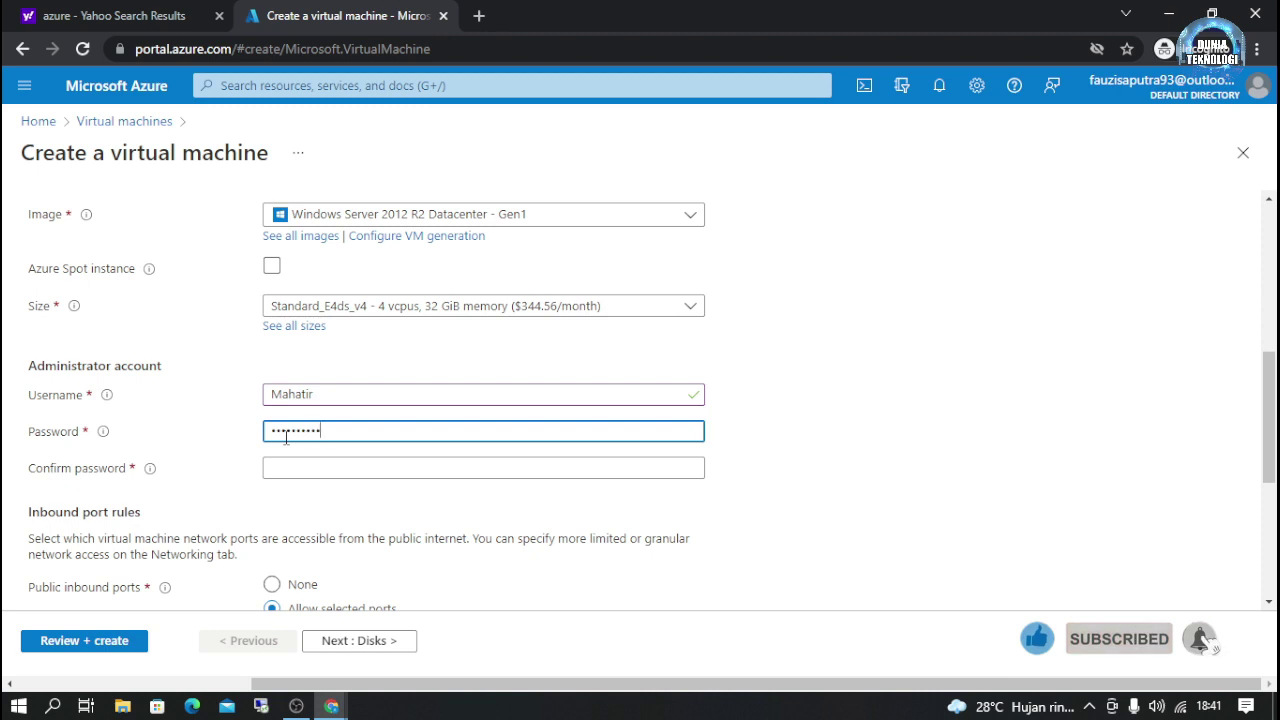
pyautogui.click(300, 468)
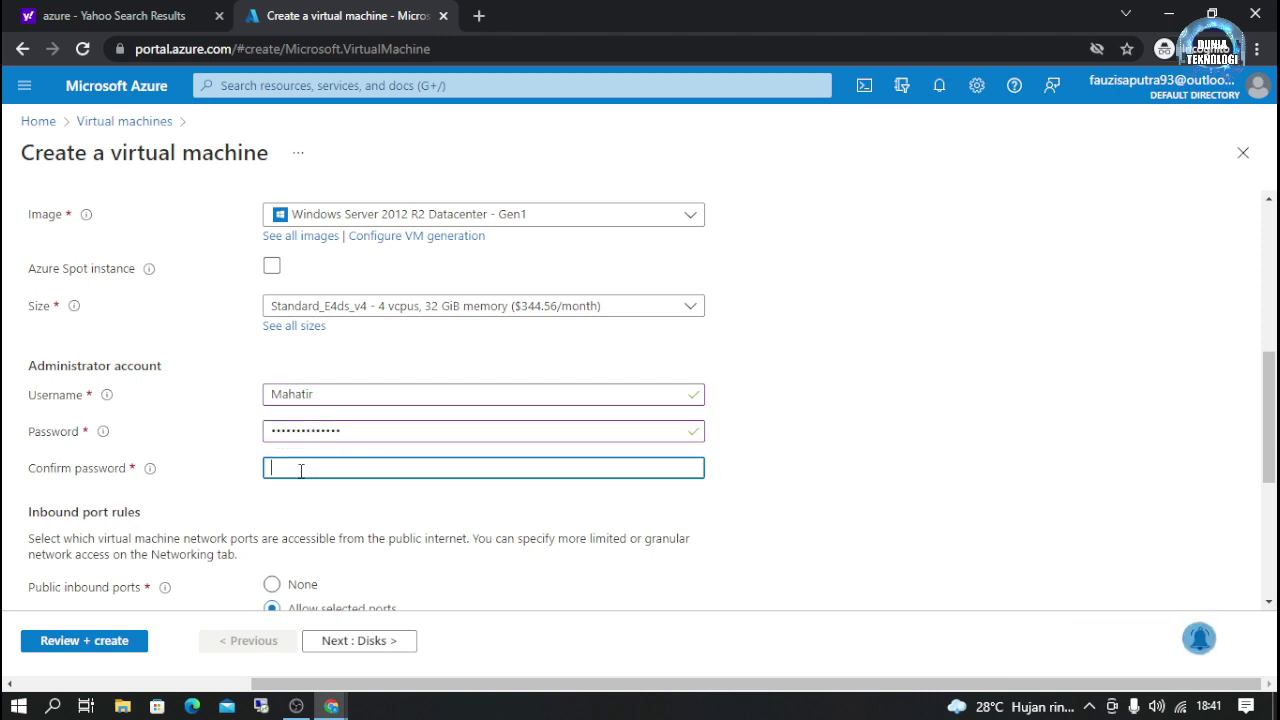
pyautogui.write('*****')
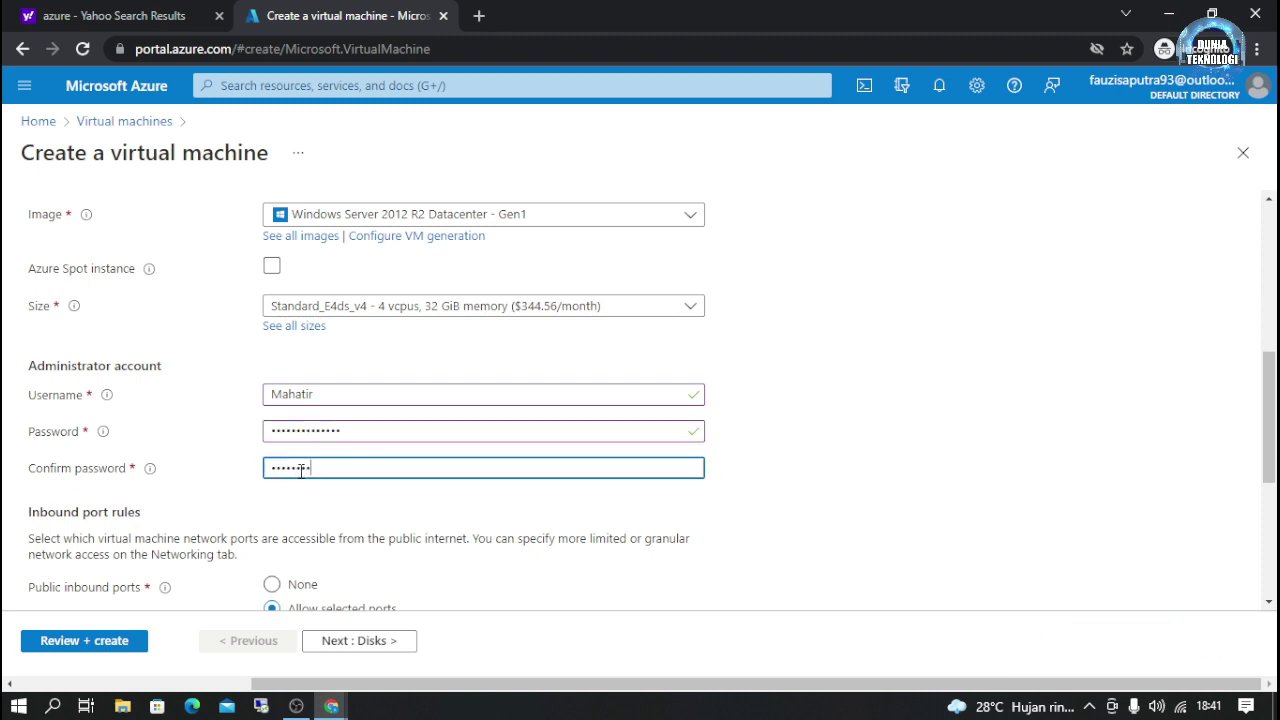
pyautogui.write('***')
# Step: Retype the password and confirmation until they match and pass validation
pyautogui.scroll(-1, 305, 475)
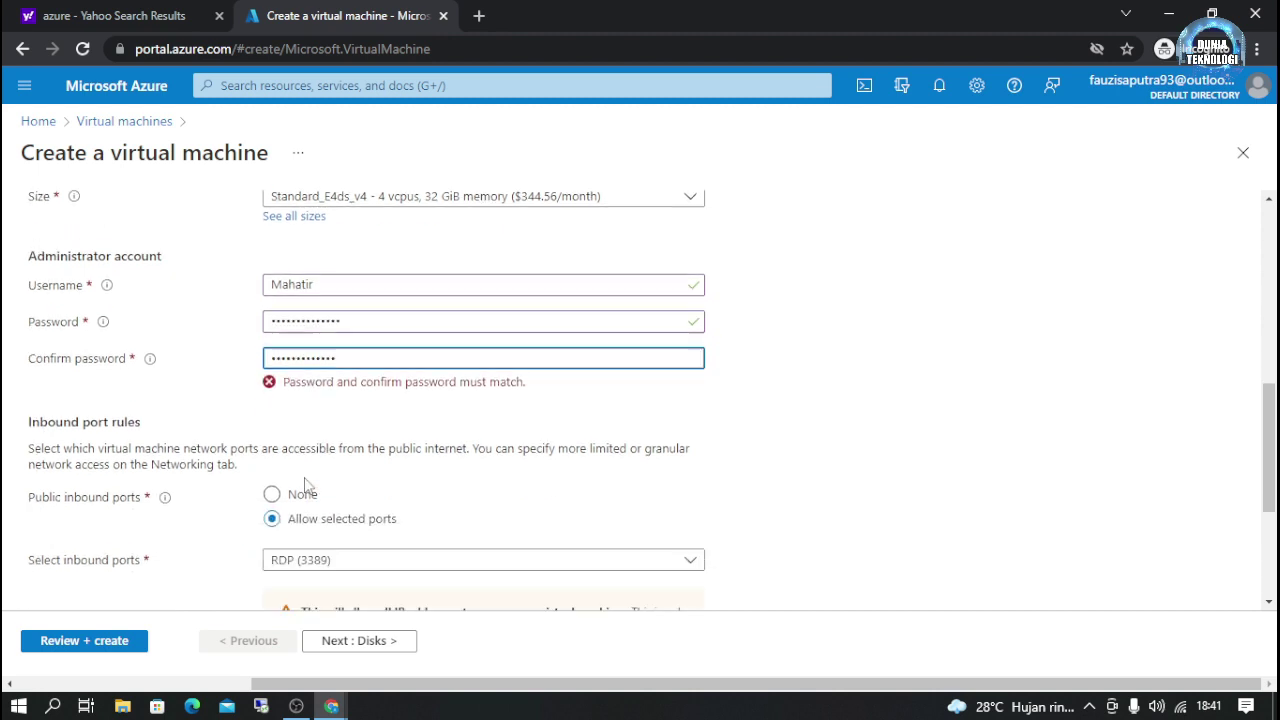
pyautogui.scroll(1, 313, 480)
pyautogui.moveTo(346, 470); pyautogui.dragTo(167, 483)
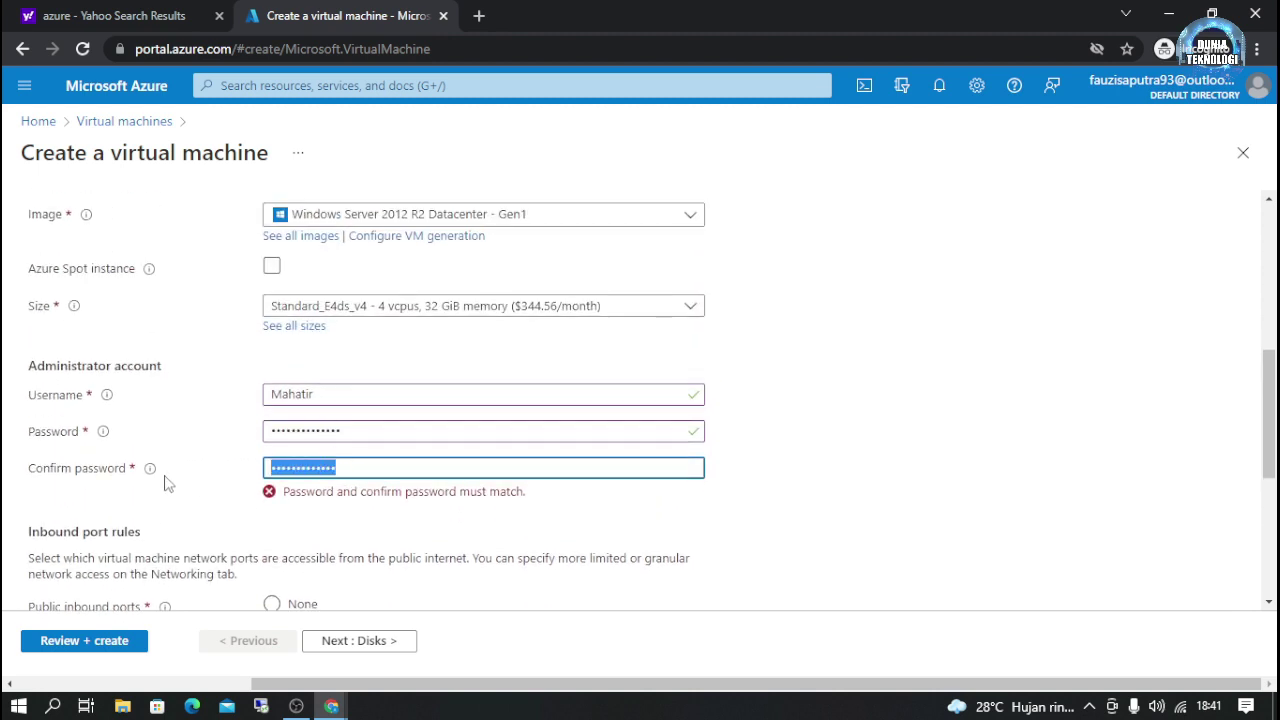
pyautogui.write('****')
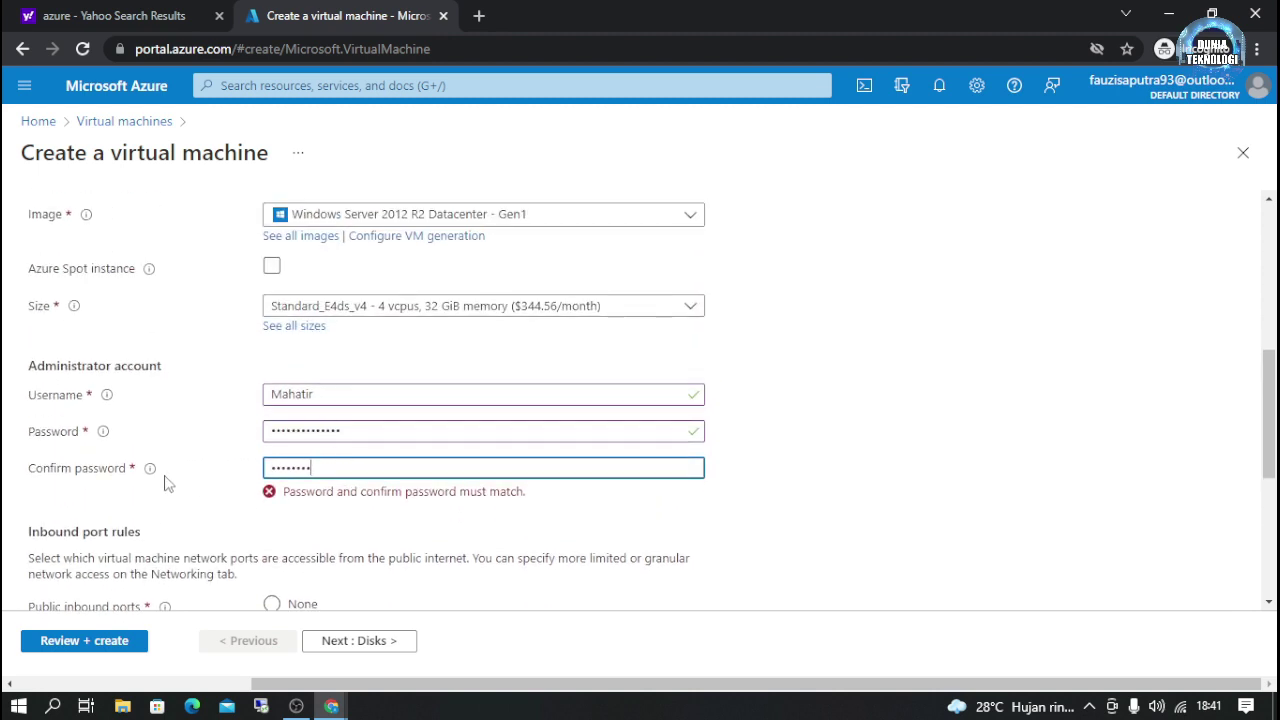
pyautogui.write('*********')
pyautogui.moveTo(350, 431); pyautogui.dragTo(208, 440)
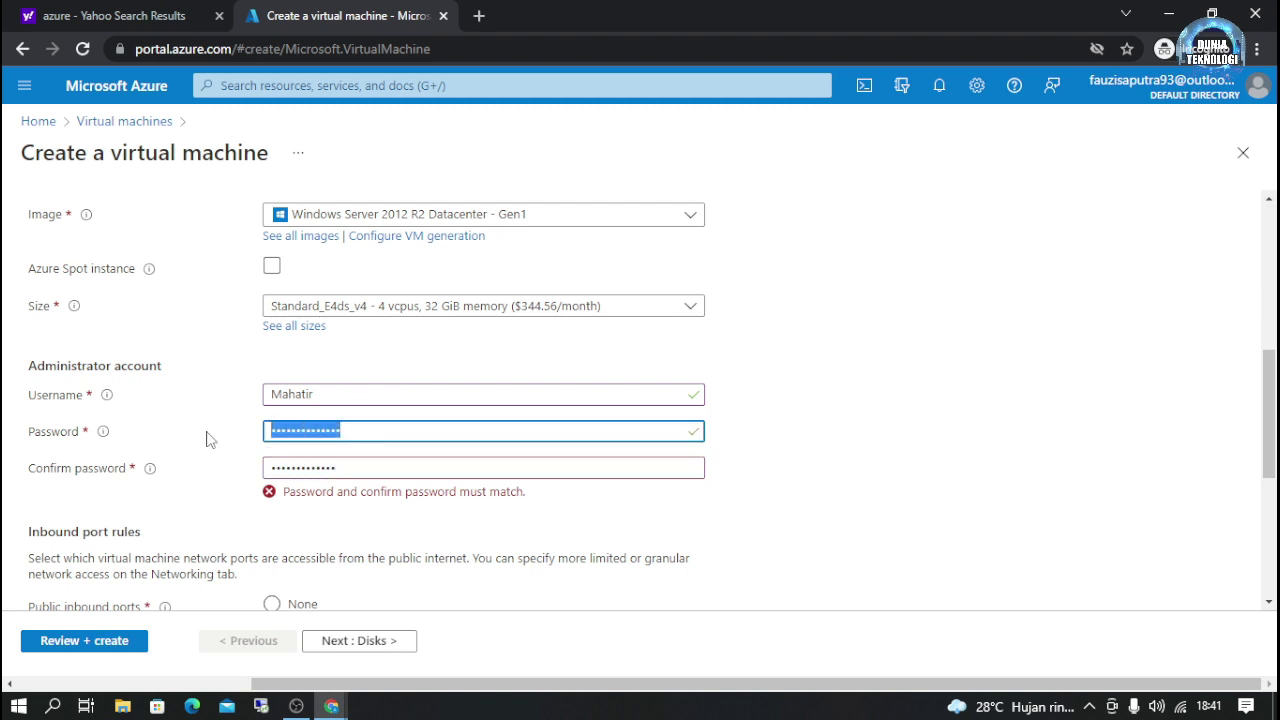
pyautogui.write('*****')
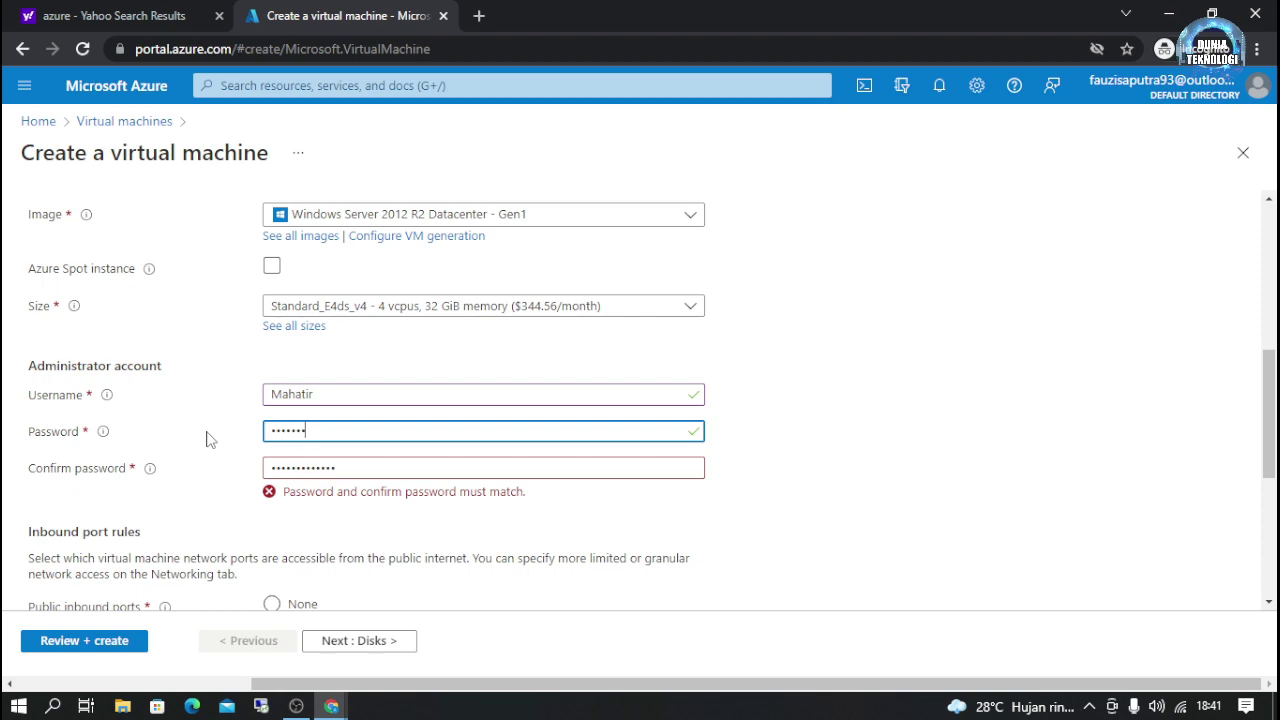
pyautogui.write('****')
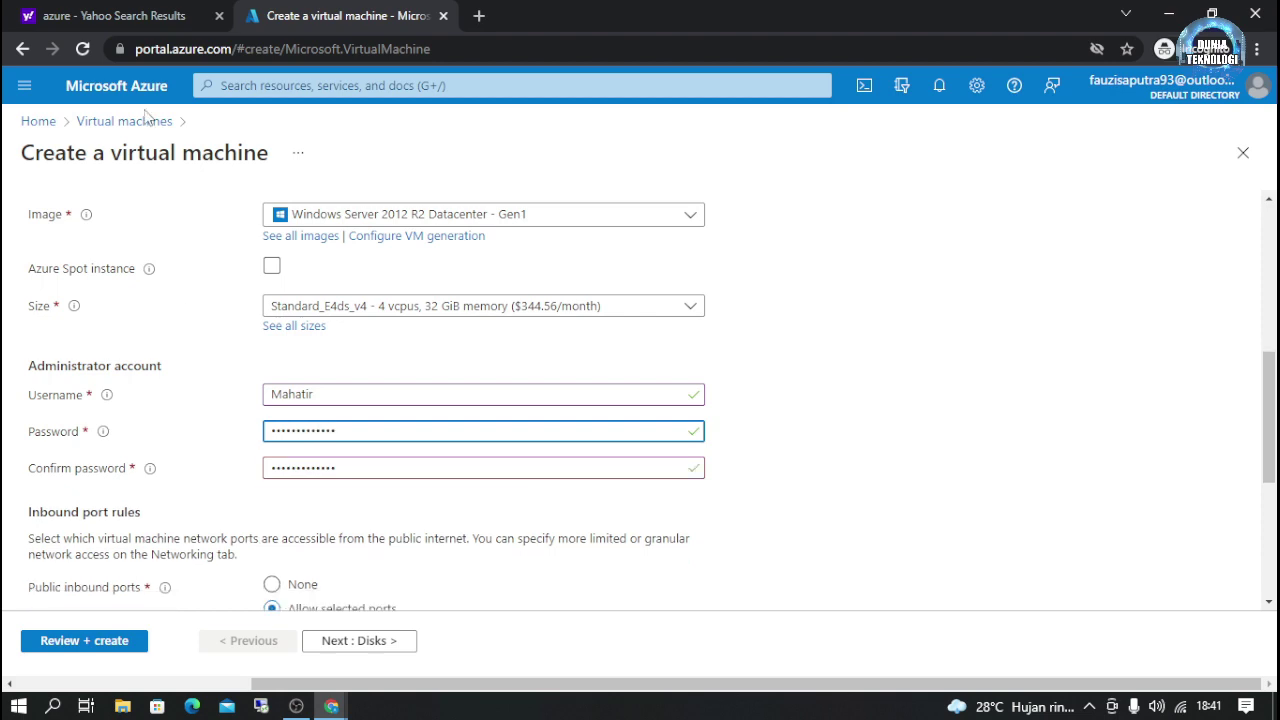
pyautogui.scroll(2, 250, 503)
pyautogui.scroll(3, 323, 497)
pyautogui.scroll(-7, 329, 509)
pyautogui.scroll(4, 363, 534)
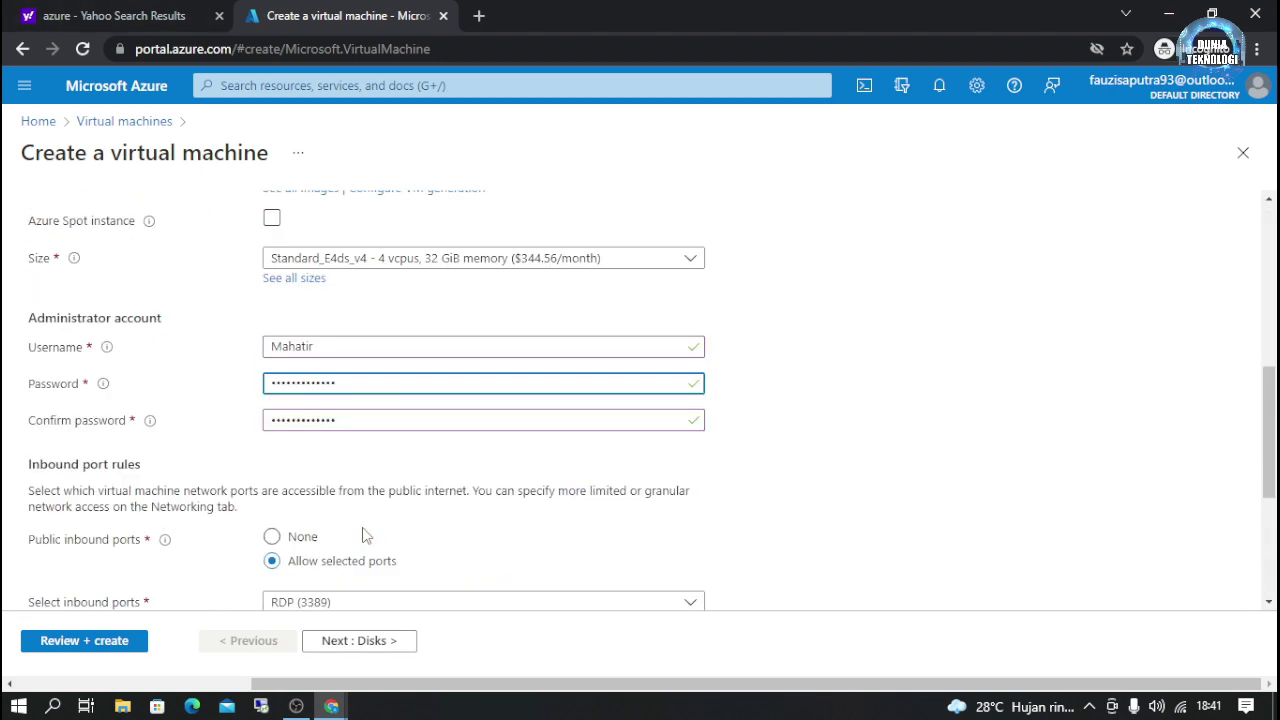
# Step: Skip through Disks, Networking, Management, Advanced and Tags to Review + create with validation passed
pyautogui.click(362, 641)
pyautogui.click(366, 645)
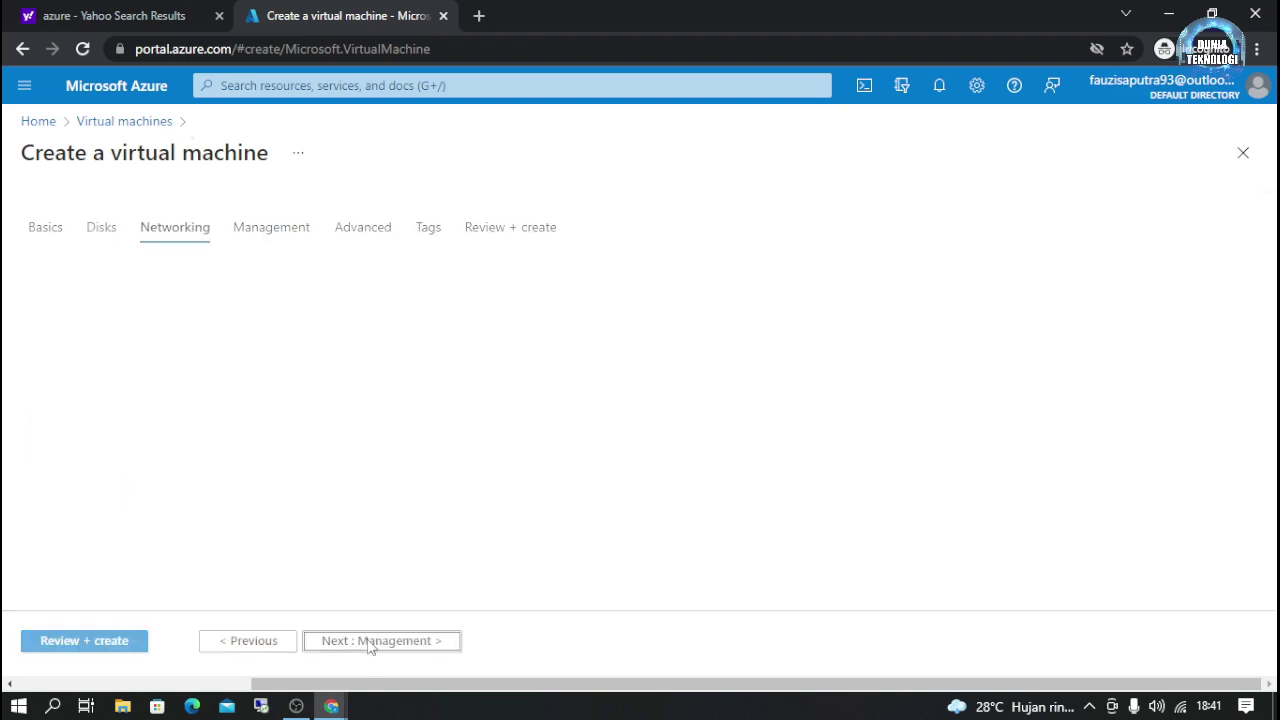
pyautogui.click(368, 645)
pyautogui.click(368, 645)
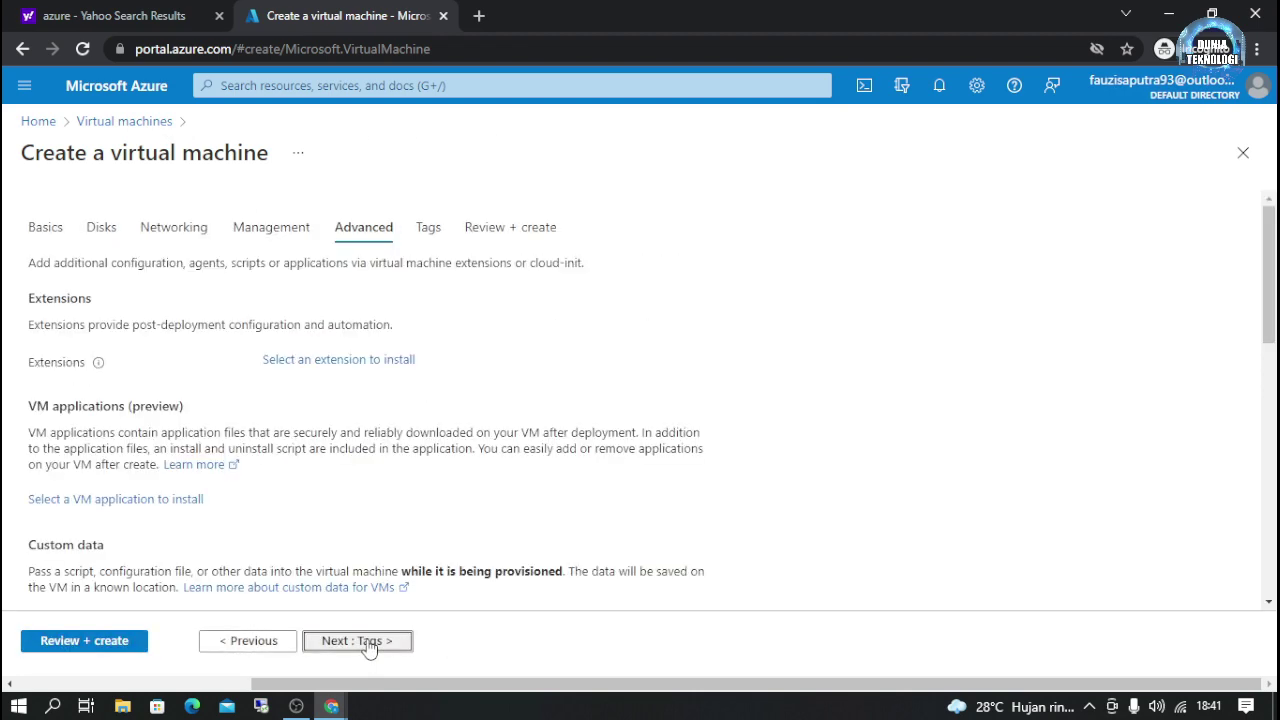
pyautogui.click(368, 645)
pyautogui.click(368, 645)
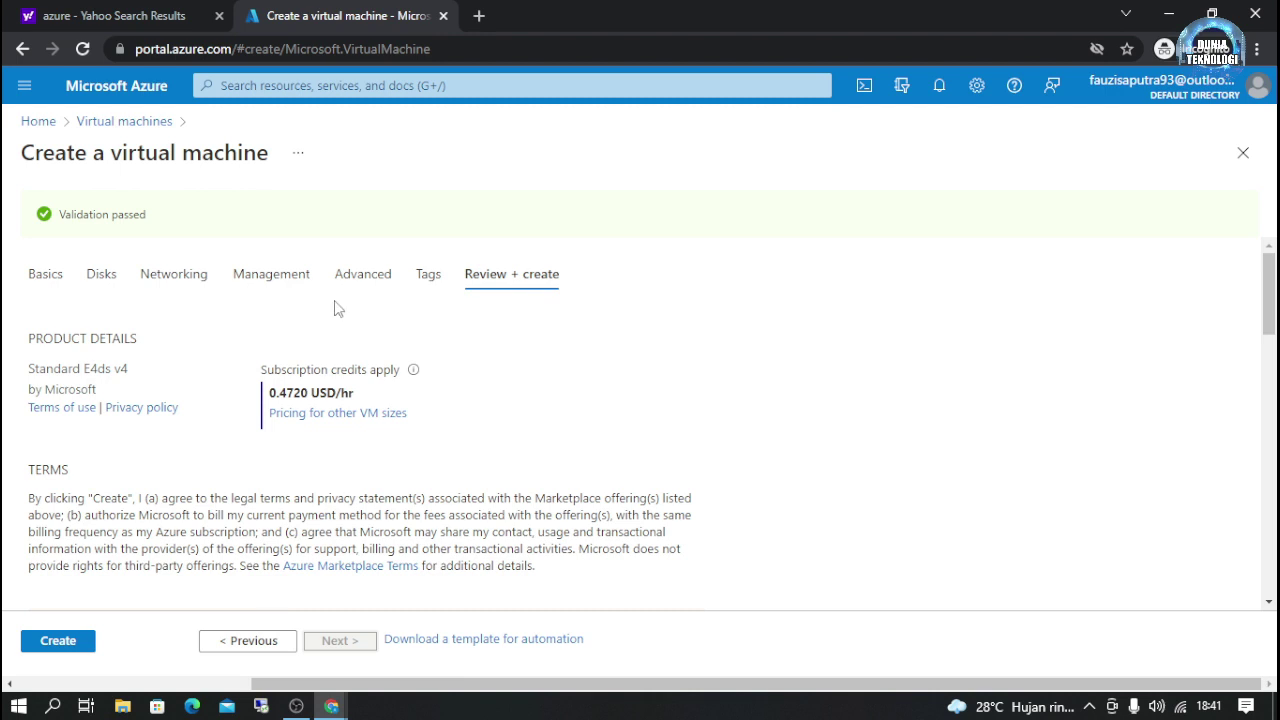
# Step: Create the VM and, once deployment completes, go to the mmmmm resource
pyautogui.click(79, 644)
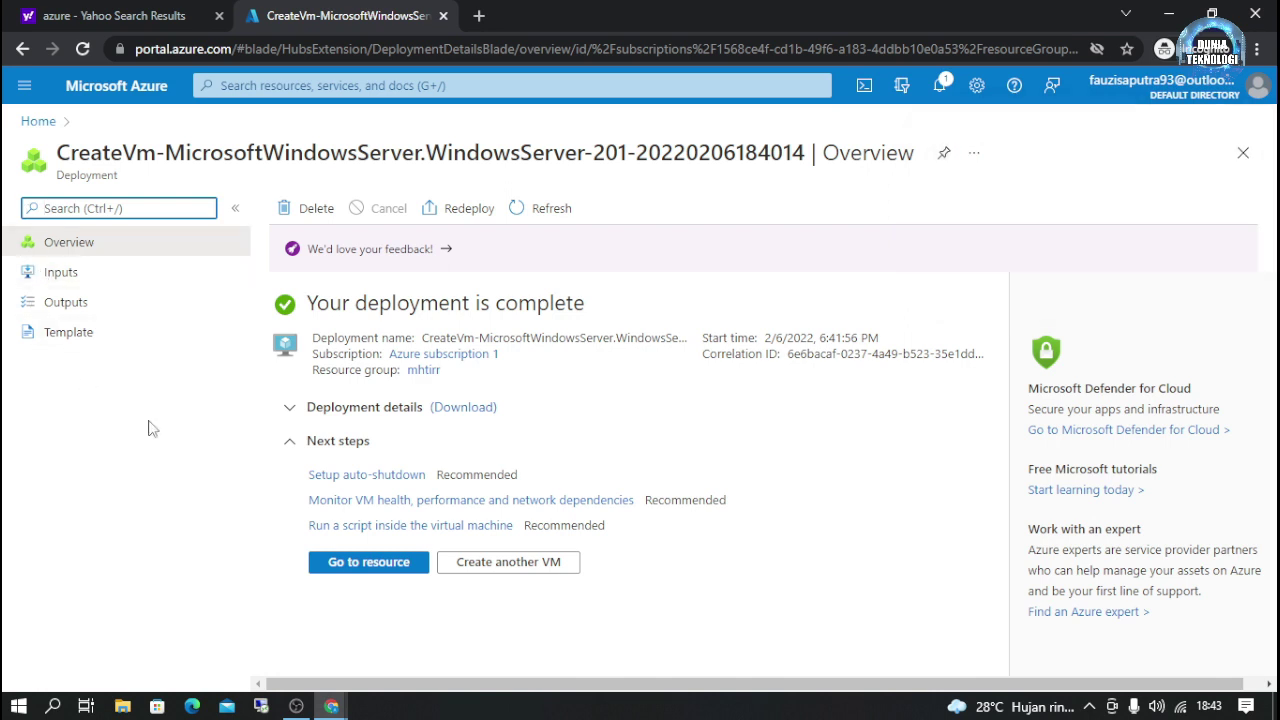
pyautogui.click(404, 564)
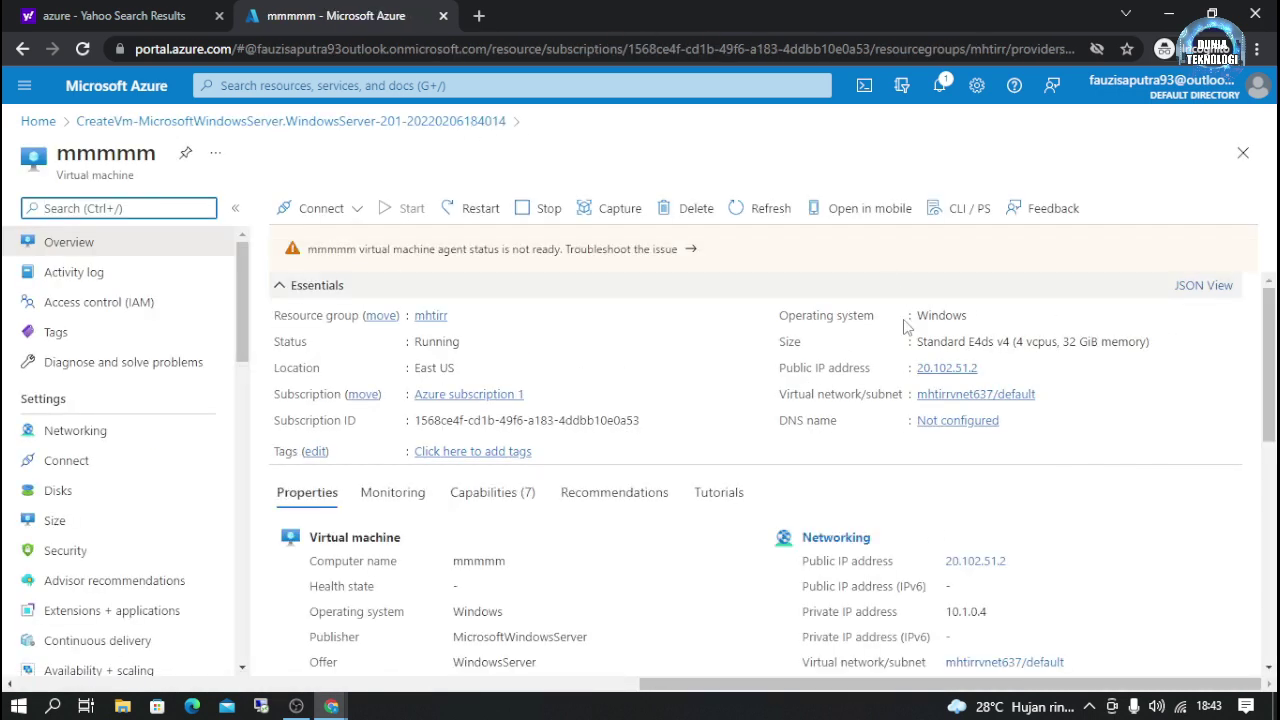
# Step: Review the mmmmm VM's Overview properties, then bring the OBS window to the front
pyautogui.click(988, 369)
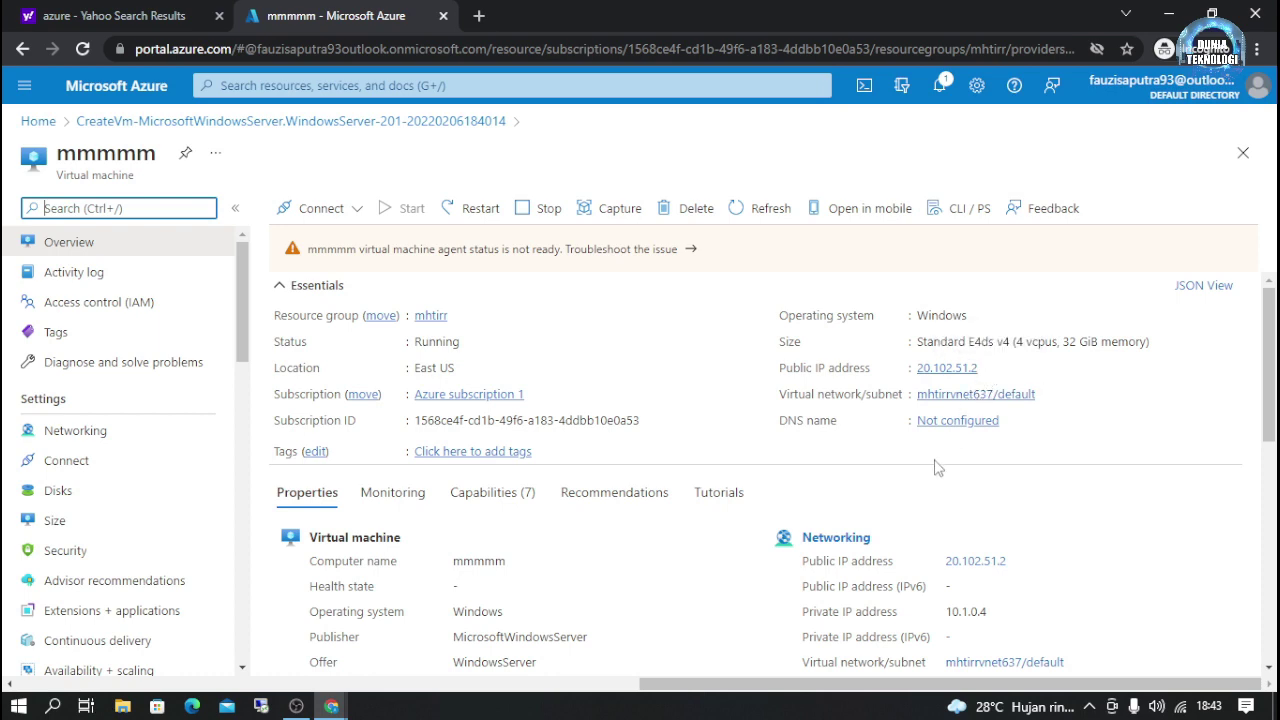
pyautogui.scroll(-3, 714, 534)
pyautogui.scroll(3, 543, 591)
pyautogui.scroll(-1, 1010, 650)
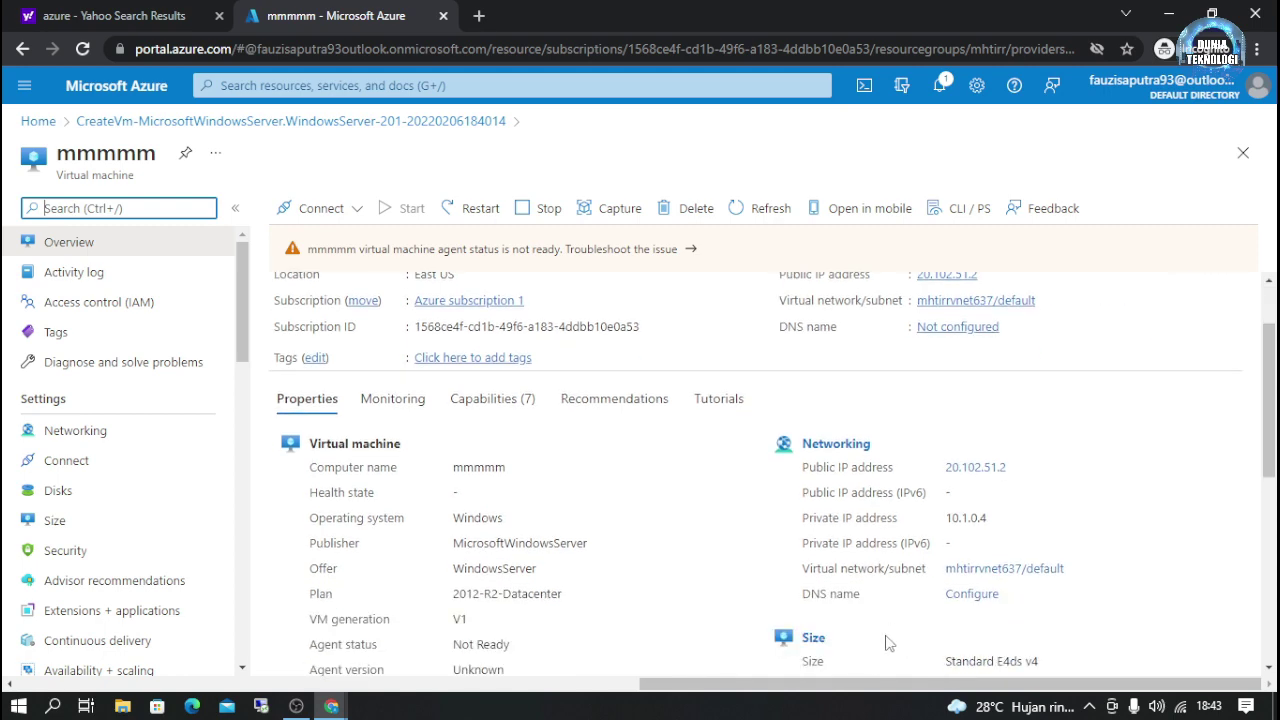
pyautogui.scroll(1, 893, 636)
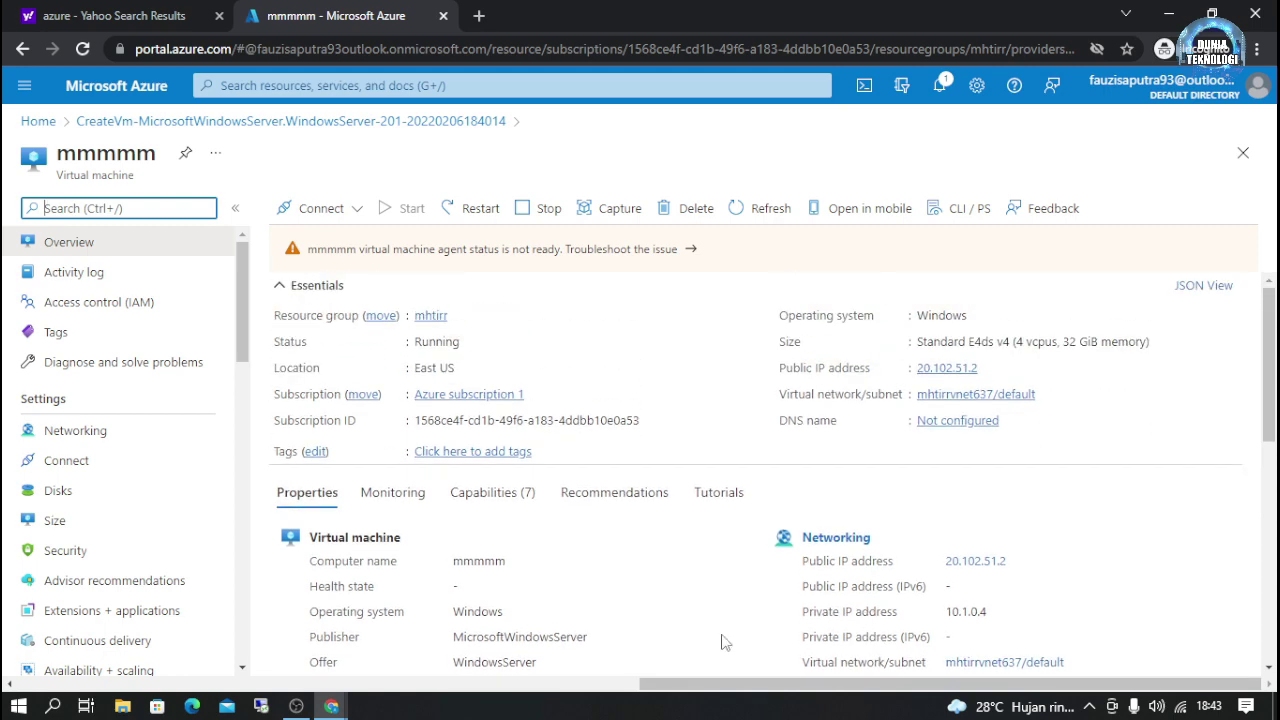
pyautogui.scroll(-3, 690, 630)
pyautogui.scroll(3, 1014, 503)
pyautogui.scroll(-4, 940, 545)
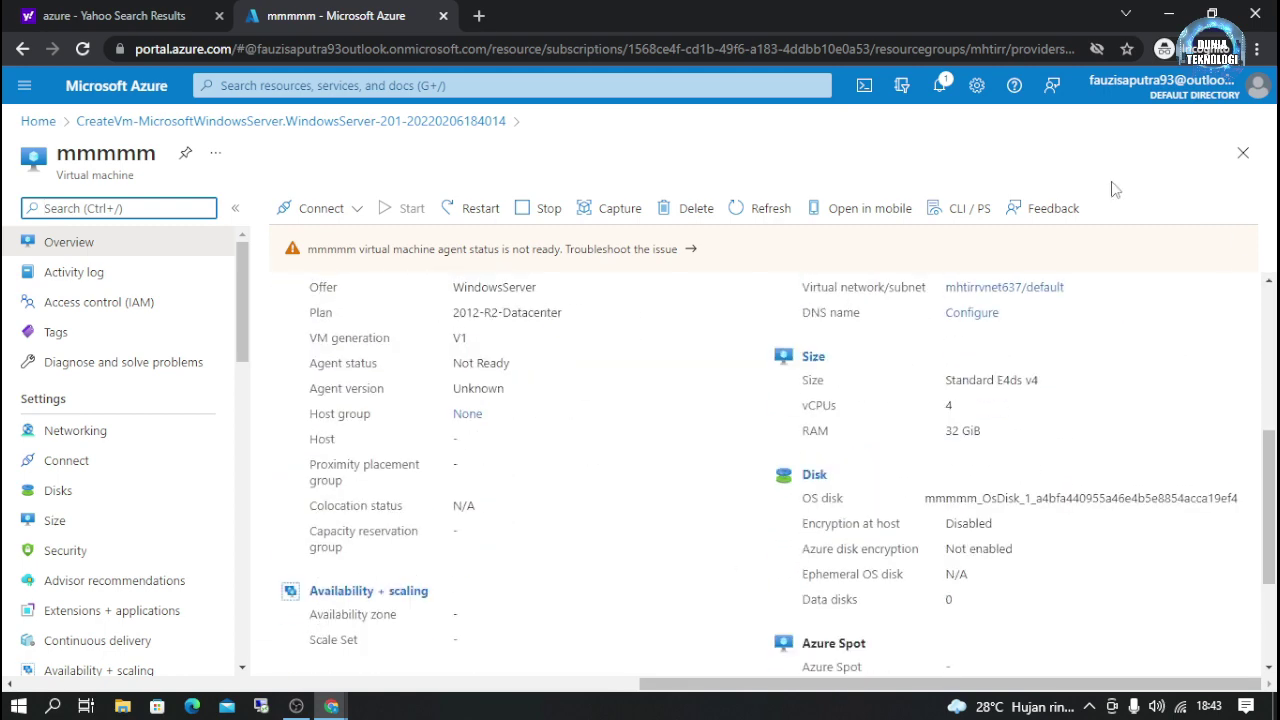
pyautogui.scroll(4, 892, 380)
pyautogui.scroll(-6, 1010, 412)
pyautogui.scroll(2, 960, 330)
pyautogui.scroll(4, 940, 442)
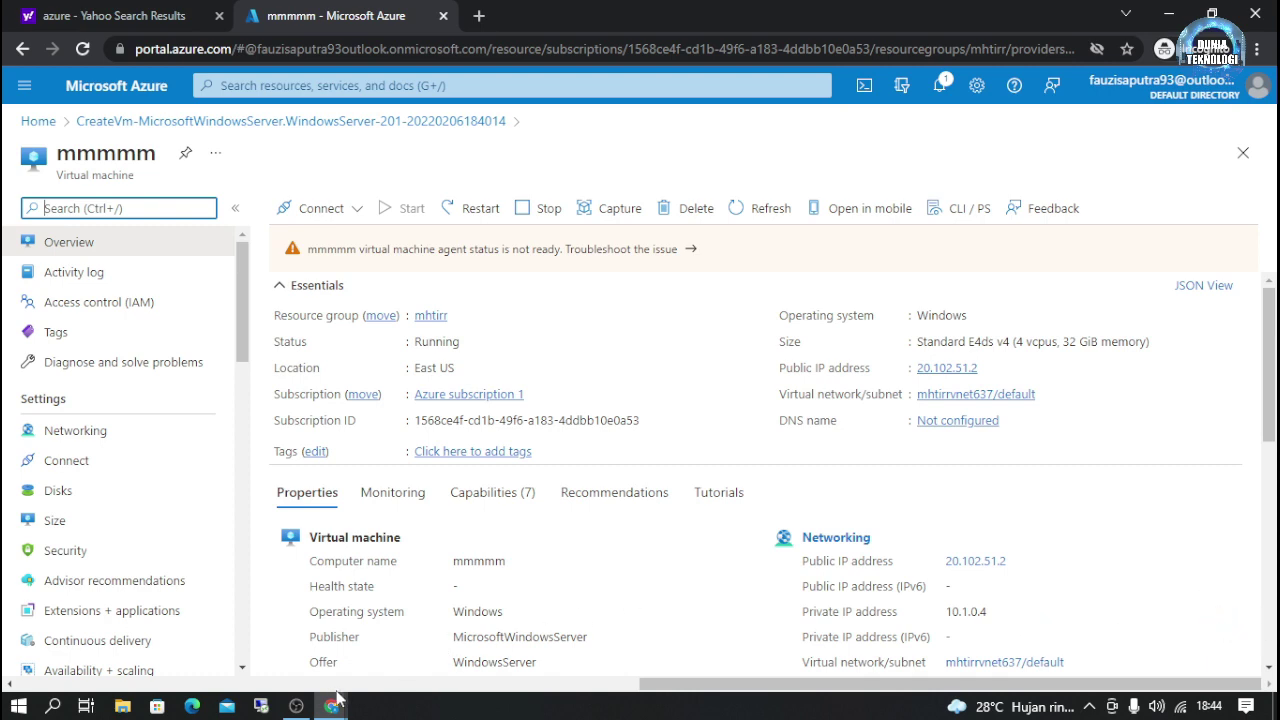
pyautogui.click(296, 706)
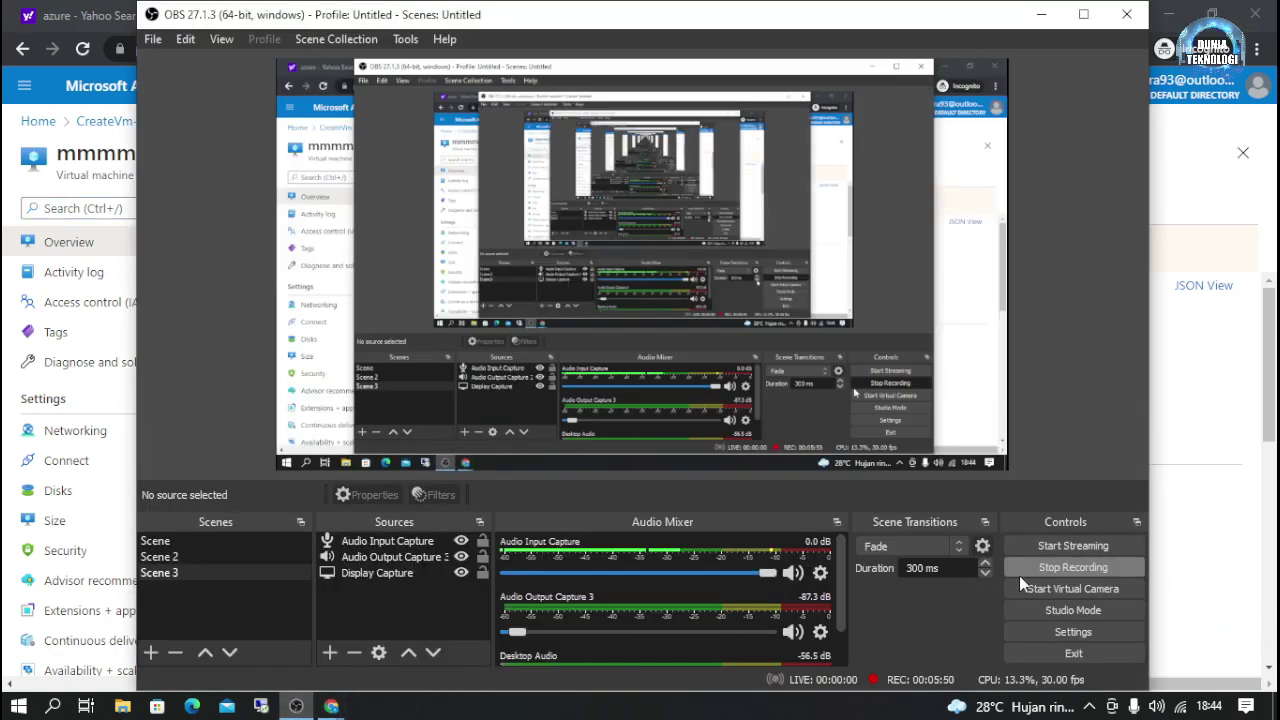